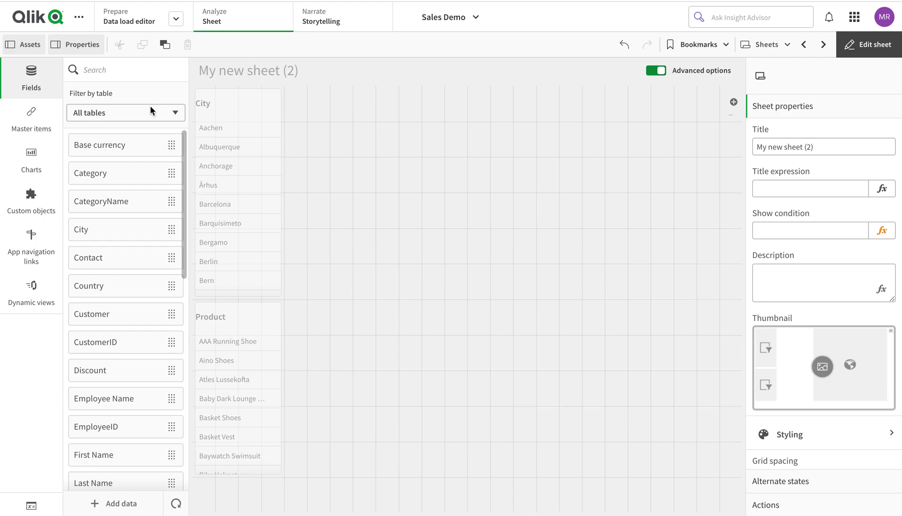
Step: Place a Map chart from the Charts search on the sheet and resize it to 13 x 11 cells
{"action": "left_click", "coordinate": [32, 167]}
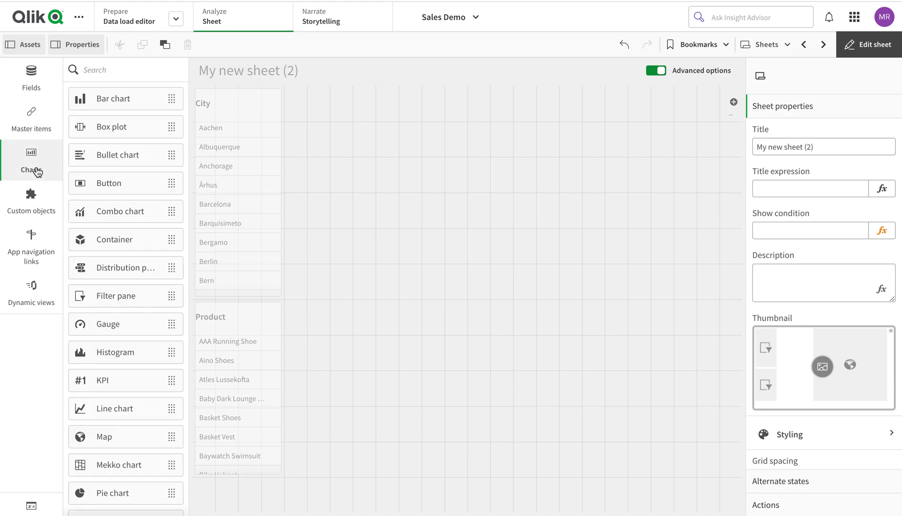
{"action": "left_click", "coordinate": [98, 76]}
{"action": "type", "text": "map"}
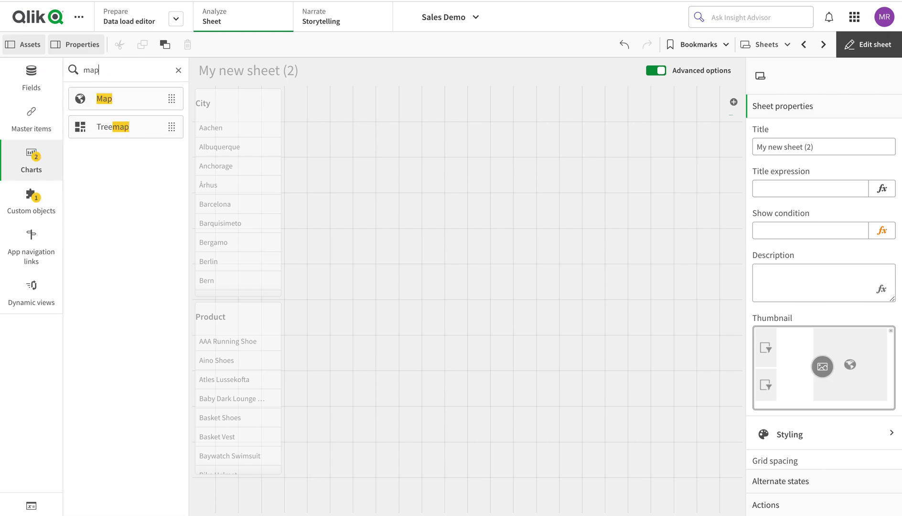
{"action": "left_click_drag", "start_coordinate": [106, 108], "coordinate": [592, 194]}
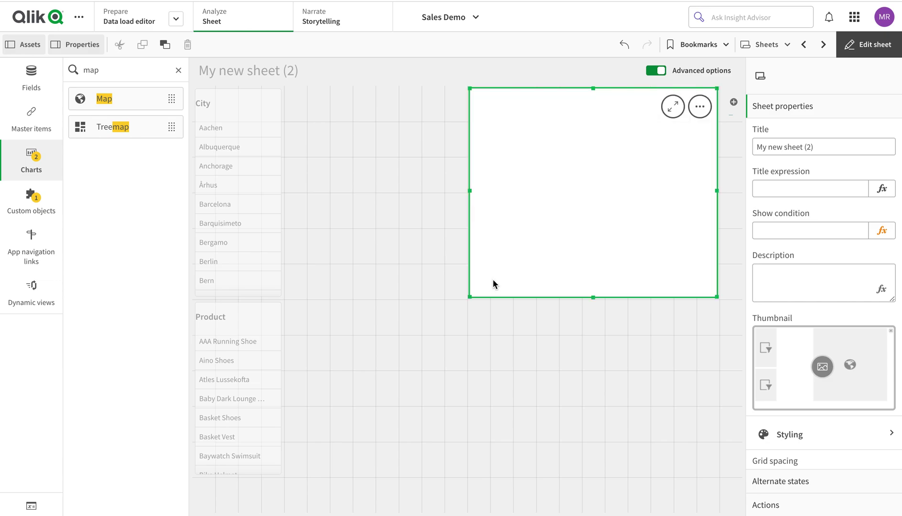
{"action": "left_click_drag", "start_coordinate": [471, 297], "coordinate": [419, 468]}
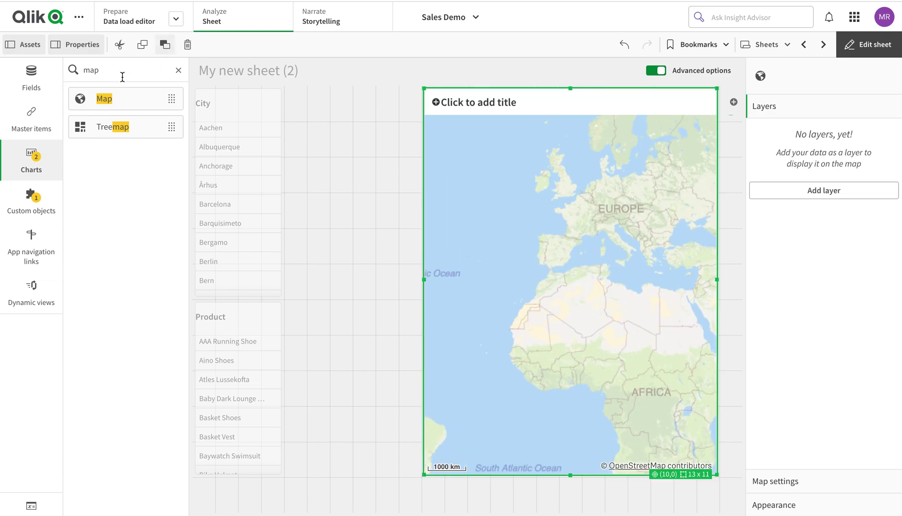
Step: Add the City field to the map as a new point layer
{"action": "left_click", "coordinate": [178, 70]}
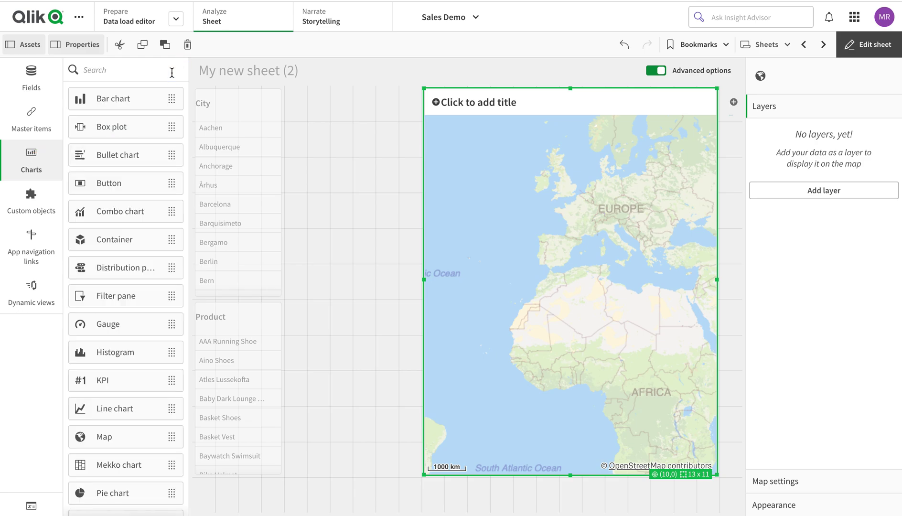
{"action": "left_click", "coordinate": [35, 88]}
{"action": "type", "text": "ci"}
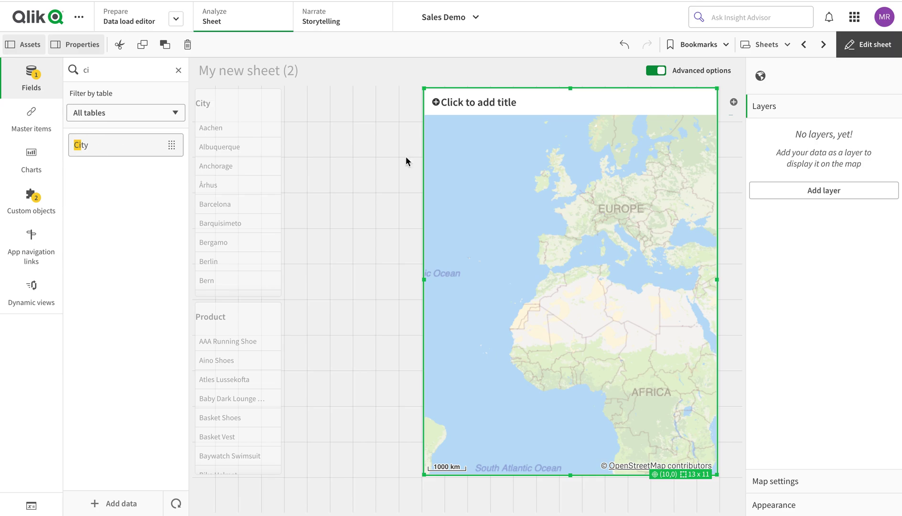
{"action": "left_click_drag", "start_coordinate": [81, 145], "coordinate": [615, 260]}
{"action": "left_click", "coordinate": [593, 266]}
{"action": "left_click", "coordinate": [583, 291]}
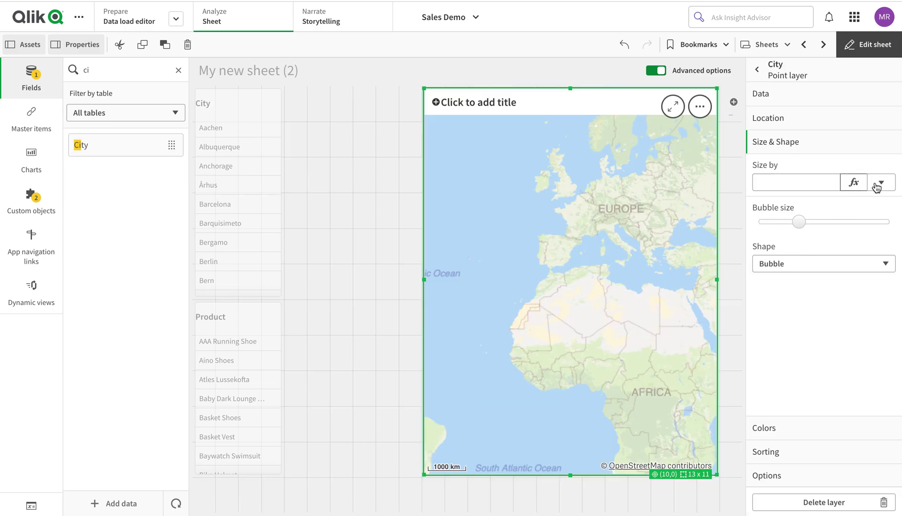
Step: Size the city bubbles by Sales and raise the minimum bubble size slightly
{"action": "left_click", "coordinate": [881, 182]}
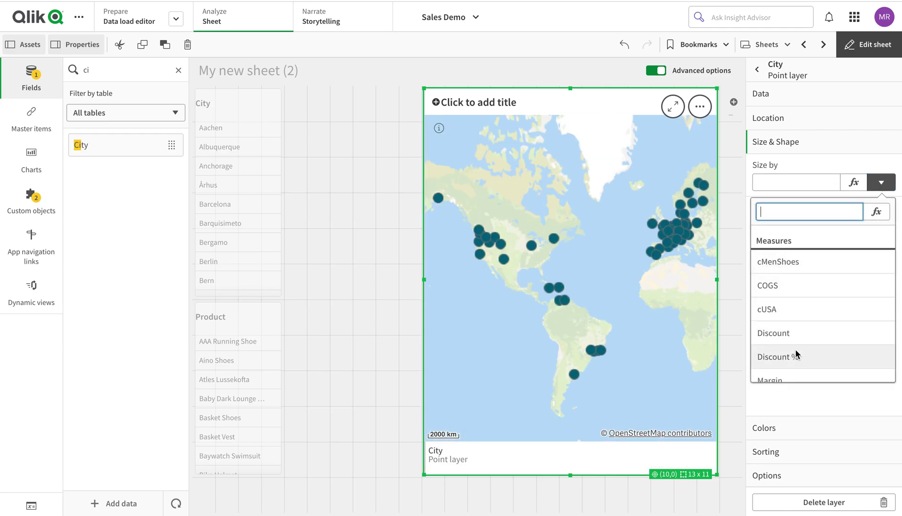
{"action": "scroll", "coordinate": [795, 349], "scroll_direction": "down", "scroll_amount": 2}
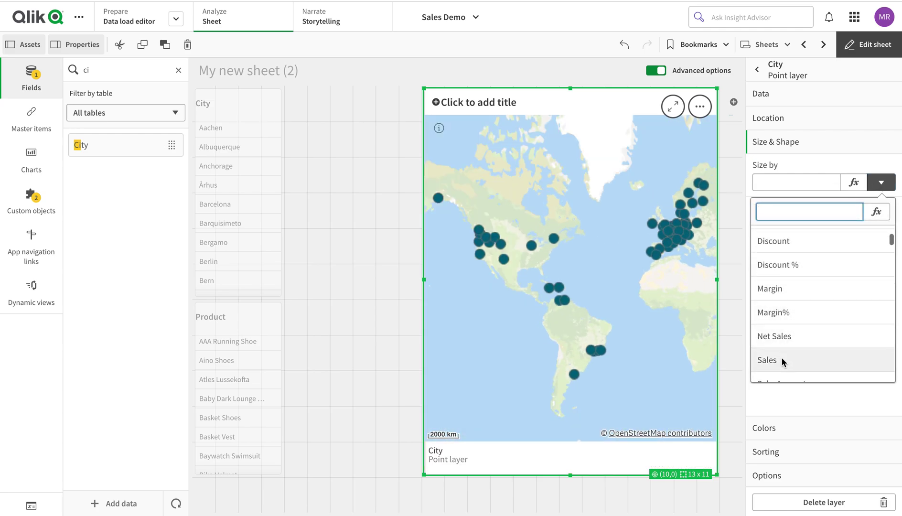
{"action": "left_click", "coordinate": [781, 362]}
{"action": "mouse_move", "coordinate": [770, 304]}
{"action": "left_click_drag", "start_coordinate": [770, 304], "coordinate": [775, 304]}
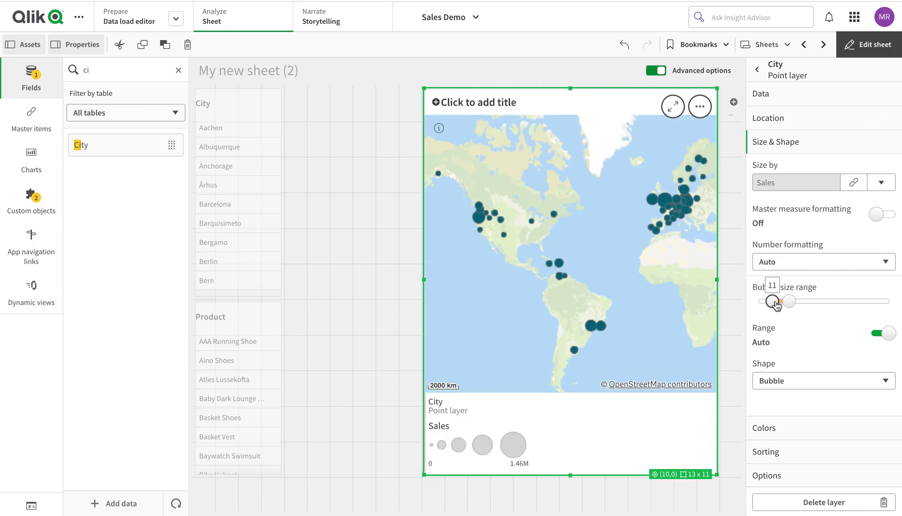
{"action": "left_click", "coordinate": [890, 57]}
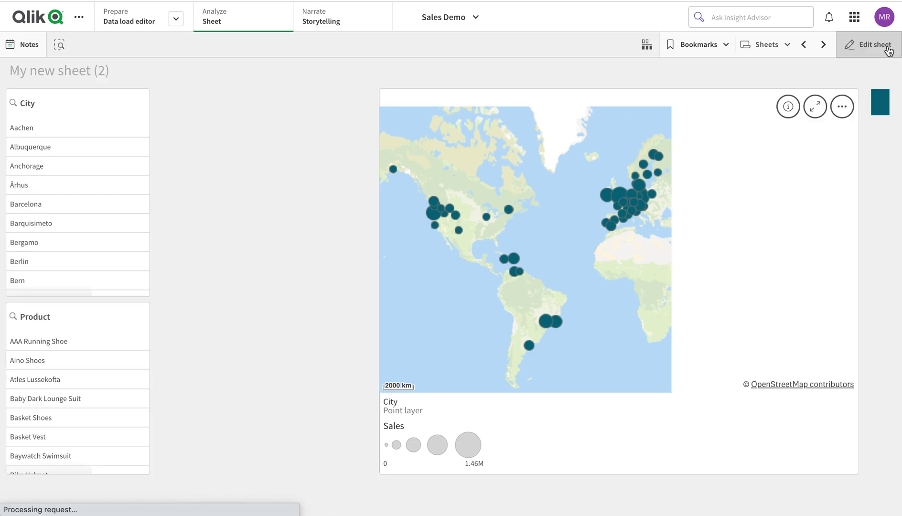
{"action": "mouse_move", "coordinate": [557, 255]}
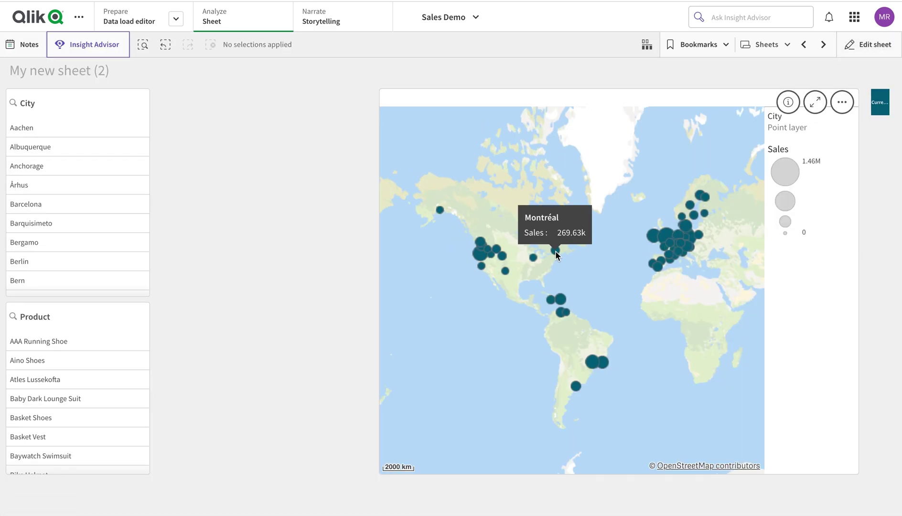
{"action": "left_click", "coordinate": [865, 45]}
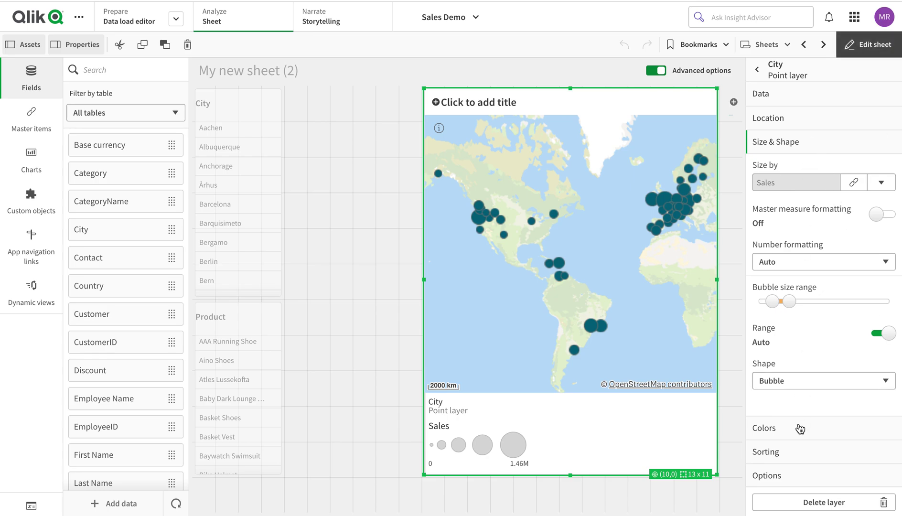
Step: Open the City layer's tooltip options and preview the map outside edit mode
{"action": "left_click", "coordinate": [801, 482]}
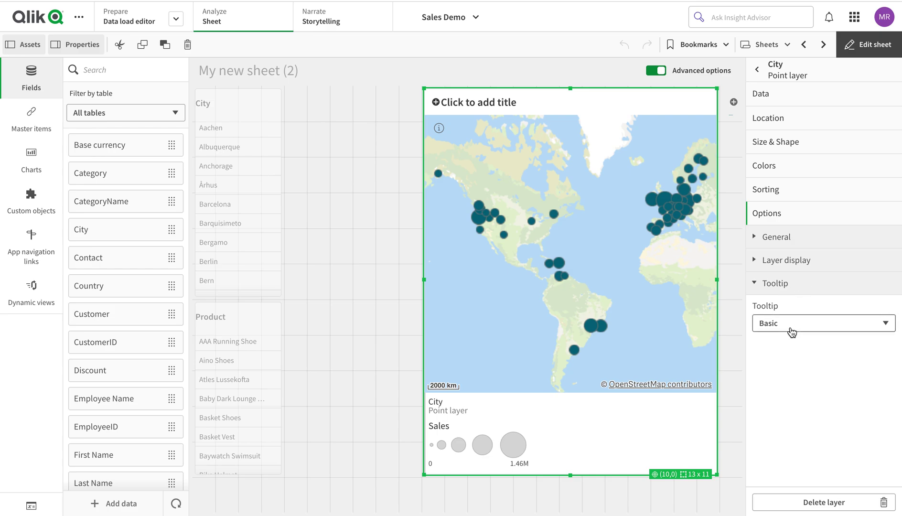
{"action": "left_click", "coordinate": [867, 44]}
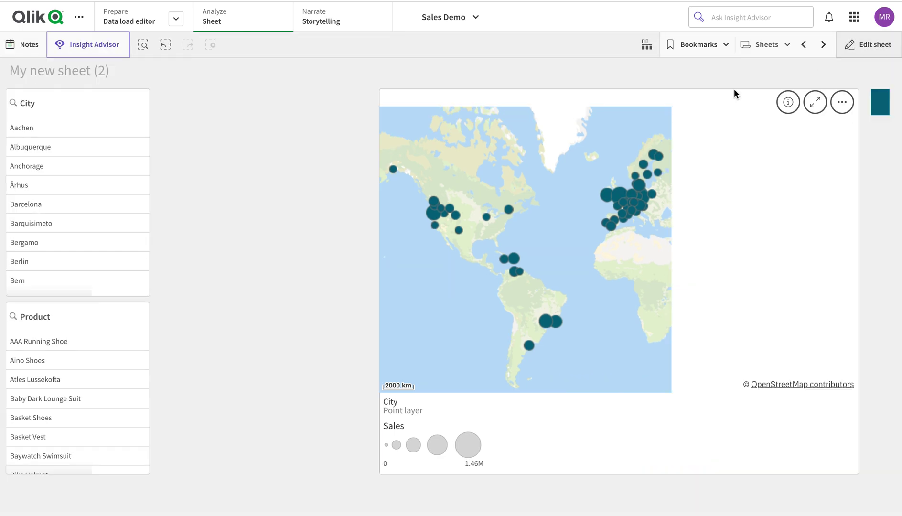
{"action": "mouse_move", "coordinate": [556, 250]}
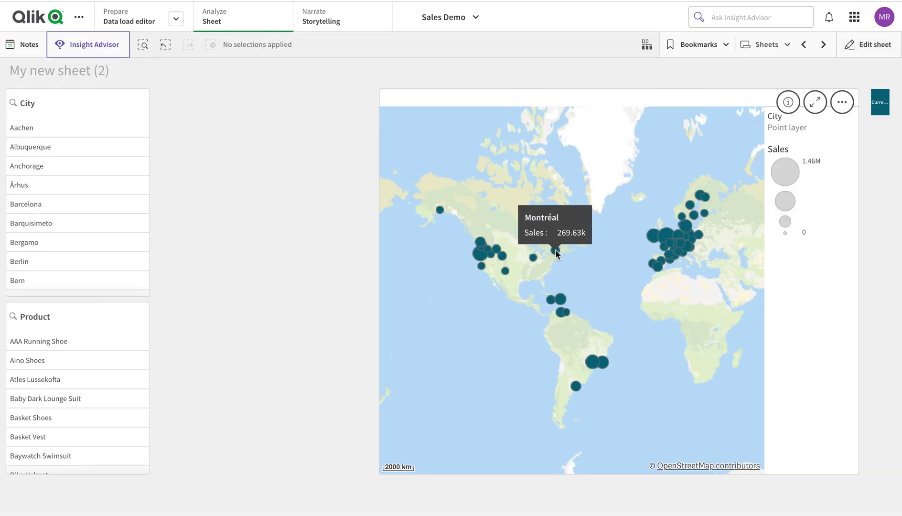
{"action": "left_click", "coordinate": [870, 45]}
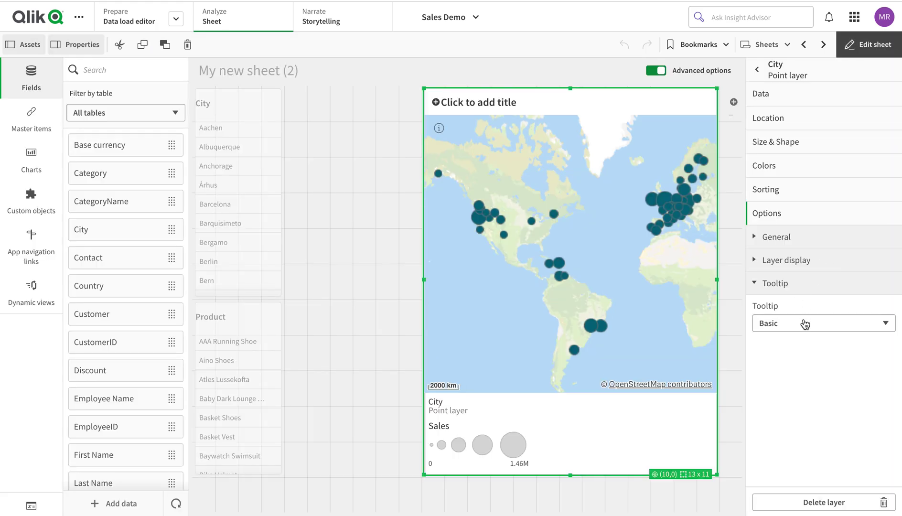
Step: Switch the layer tooltip from Basic to Custom, hide its basic rows, and preview the map
{"action": "left_click", "coordinate": [805, 321]}
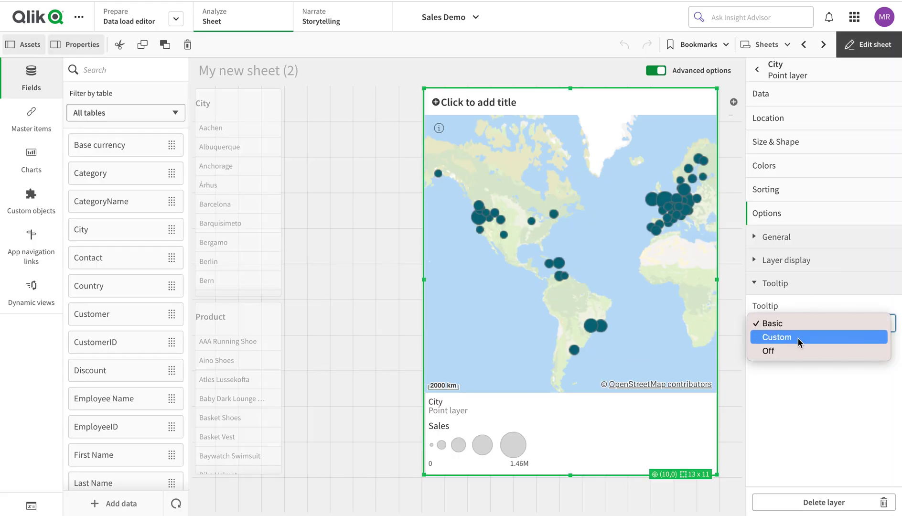
{"action": "left_click", "coordinate": [799, 339]}
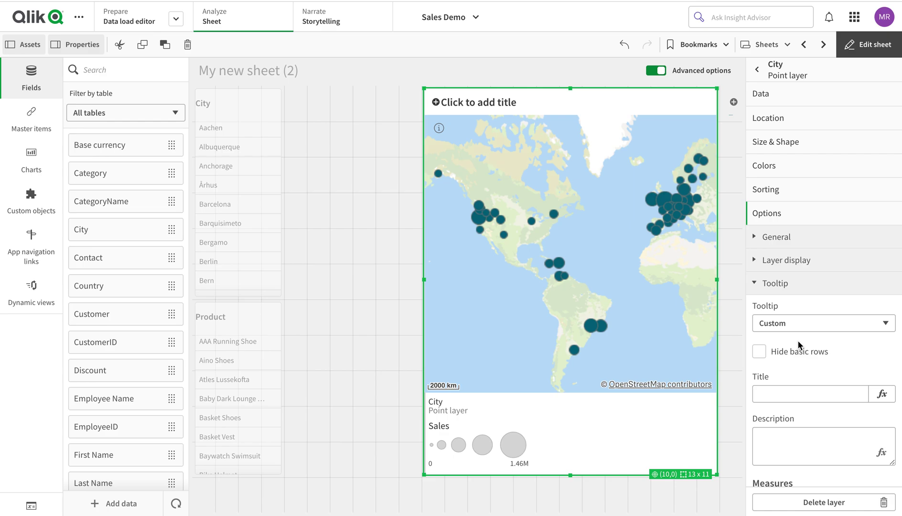
{"action": "left_click", "coordinate": [760, 353]}
{"action": "left_click", "coordinate": [885, 43]}
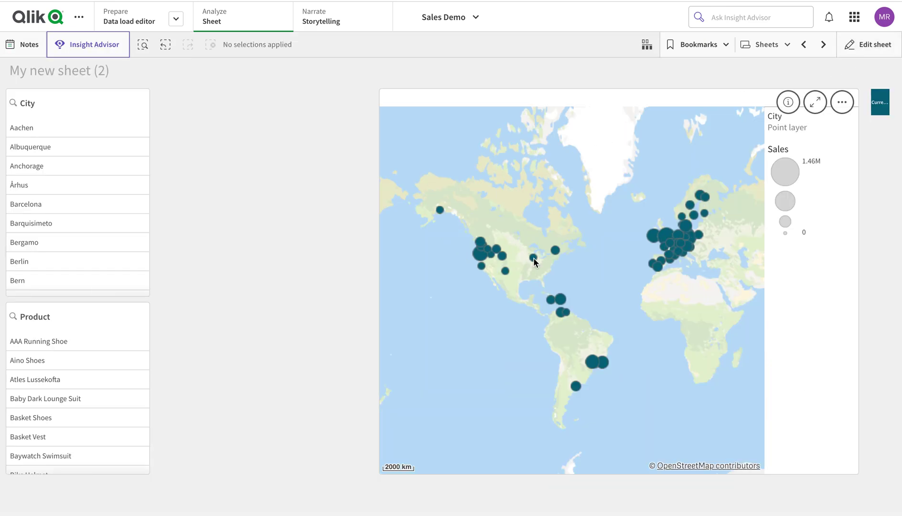
{"action": "mouse_move", "coordinate": [534, 260]}
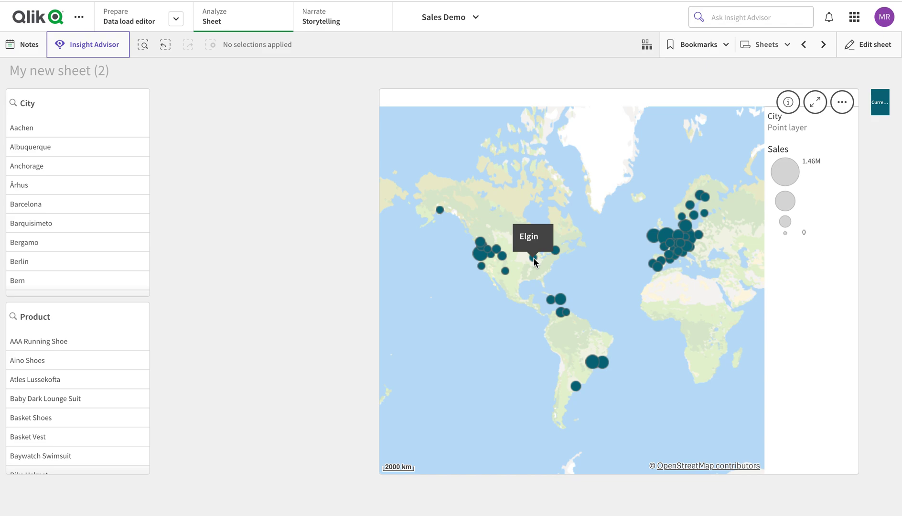
{"action": "left_click", "coordinate": [881, 48]}
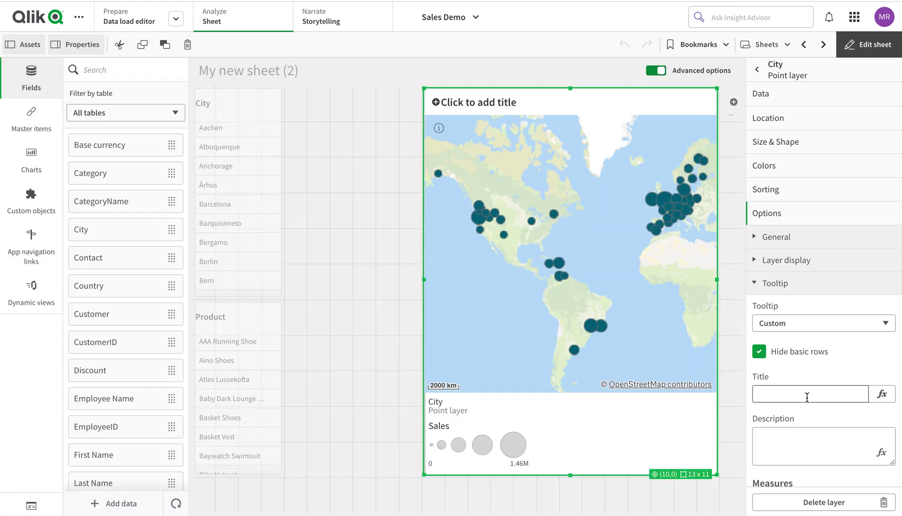
Step: Enter =City & ', '&Country as the tooltip title, check it in the expression editor, and apply
{"action": "scroll", "coordinate": [807, 397], "scroll_direction": "down", "scroll_amount": 2}
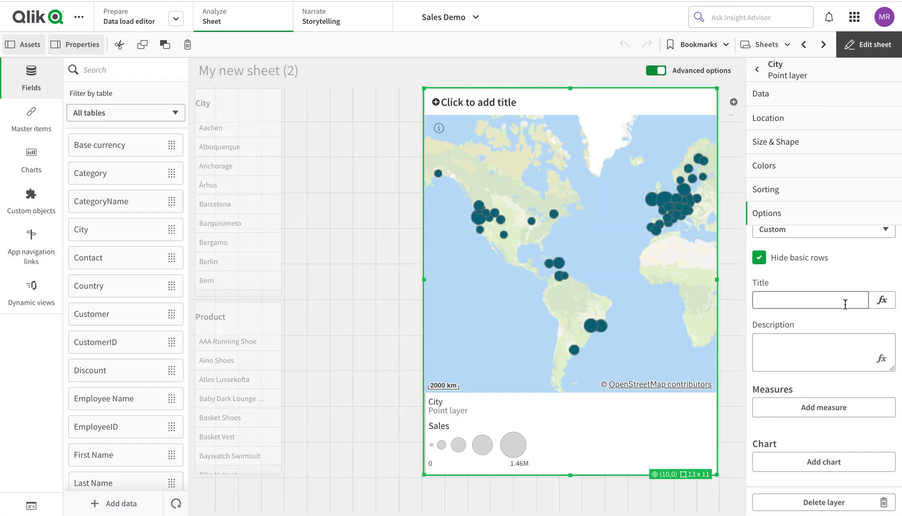
{"action": "left_click", "coordinate": [815, 302]}
{"action": "type", "text": "=City & ', '&Country"}
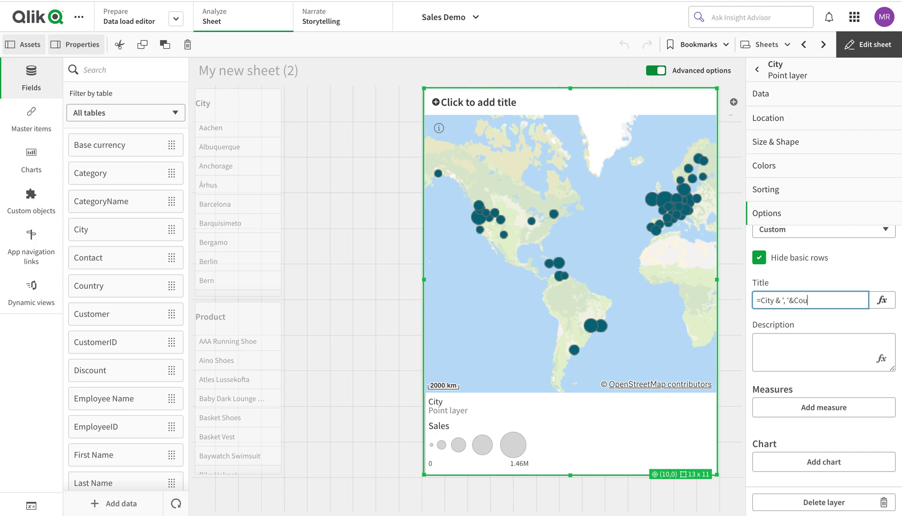
{"action": "left_click", "coordinate": [882, 301]}
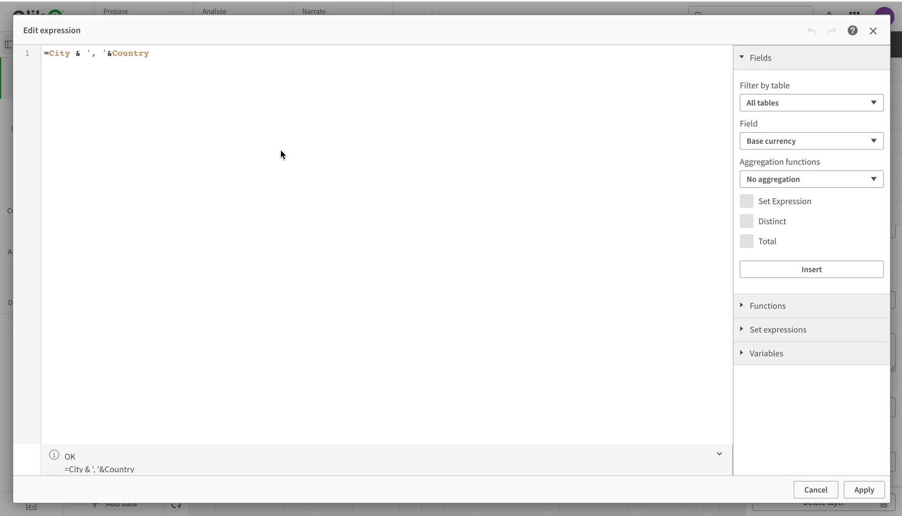
{"action": "left_click", "coordinate": [854, 488]}
Step: Test the new tooltip title on the map, then return to editing and focus the tooltip Description field
{"action": "left_click", "coordinate": [883, 56]}
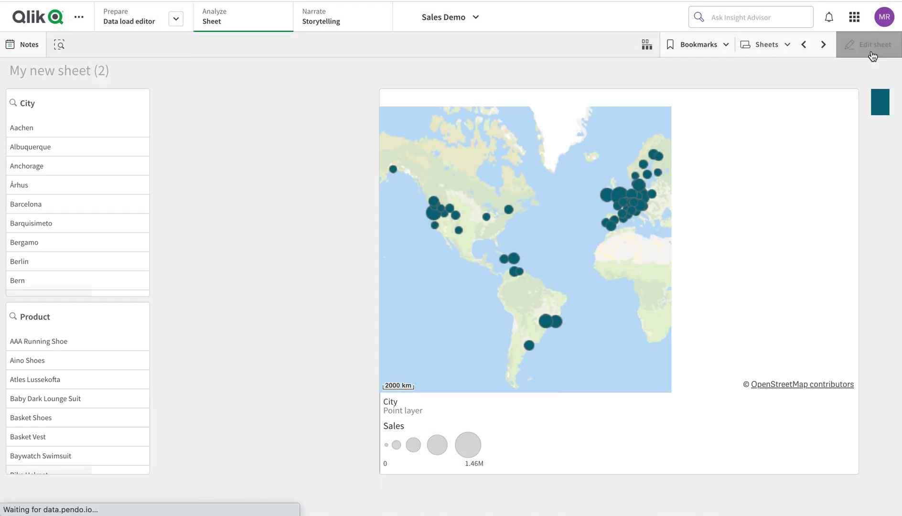
{"action": "mouse_move", "coordinate": [440, 210]}
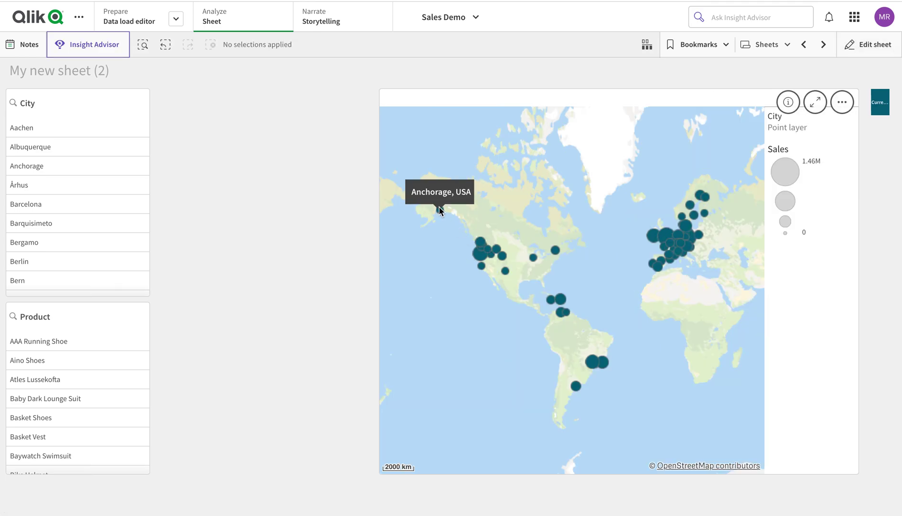
{"action": "left_click", "coordinate": [879, 45]}
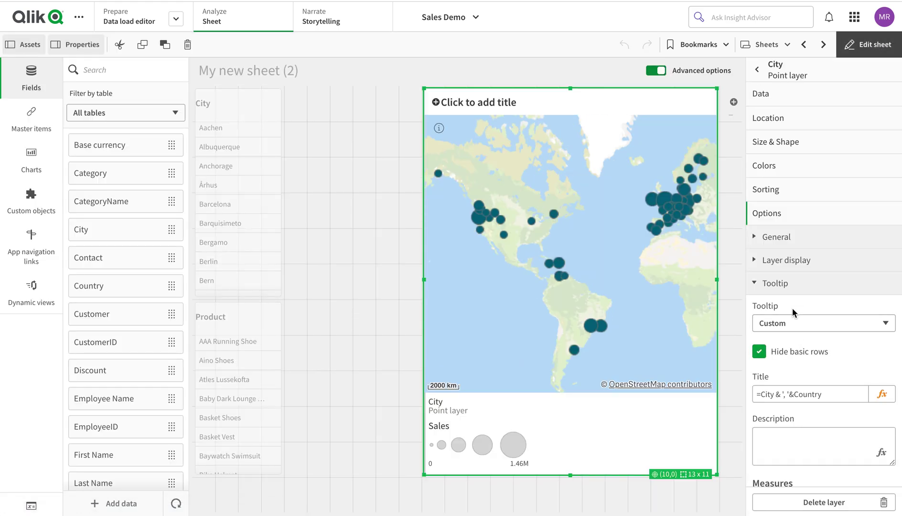
{"action": "scroll", "coordinate": [782, 395], "scroll_direction": "down", "scroll_amount": 3}
{"action": "left_click", "coordinate": [798, 309]}
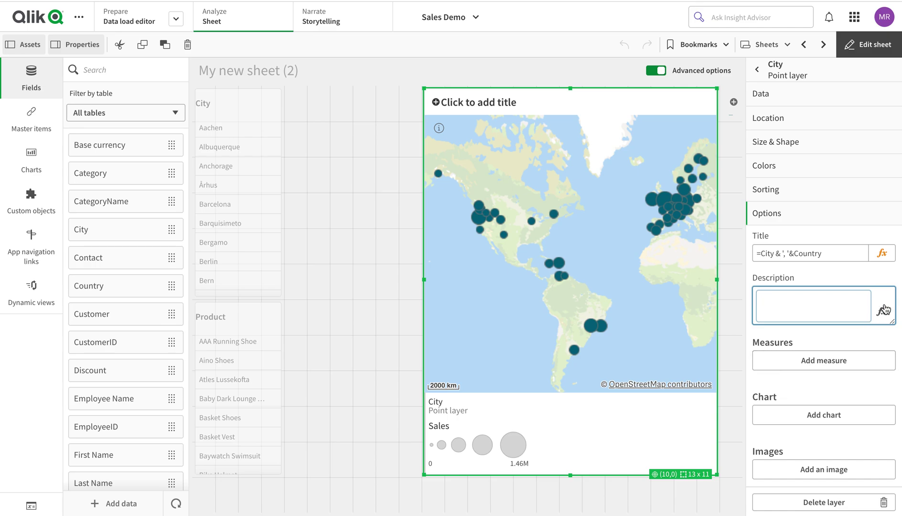
Step: Enlarge the tooltip Description box and add Margin and Margin% as tooltip measures
{"action": "left_click_drag", "start_coordinate": [892, 323], "coordinate": [892, 338]}
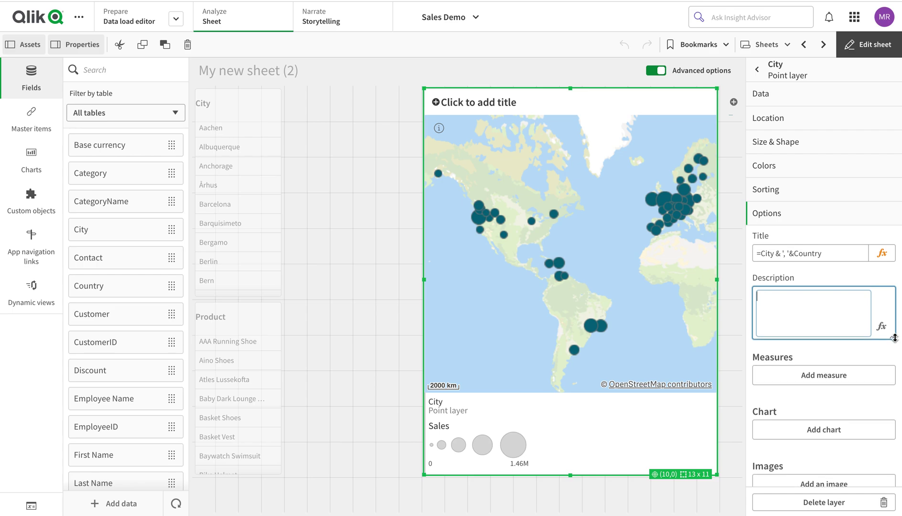
{"action": "left_click", "coordinate": [823, 378]}
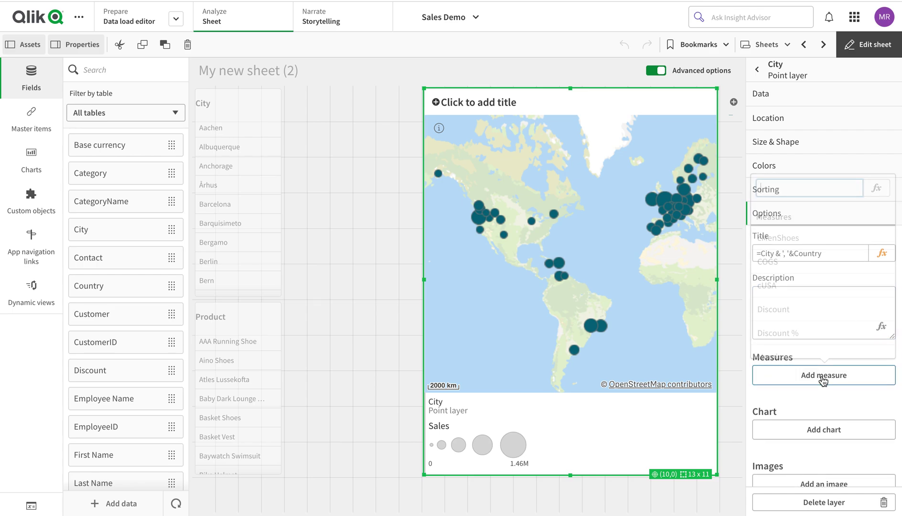
{"action": "scroll", "coordinate": [814, 318], "scroll_direction": "down", "scroll_amount": 2}
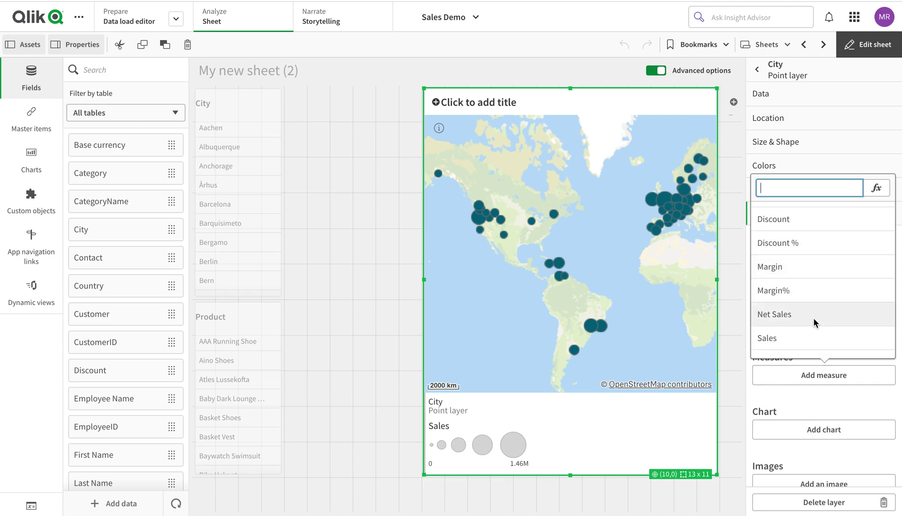
{"action": "scroll", "coordinate": [815, 323], "scroll_direction": "down", "scroll_amount": 1}
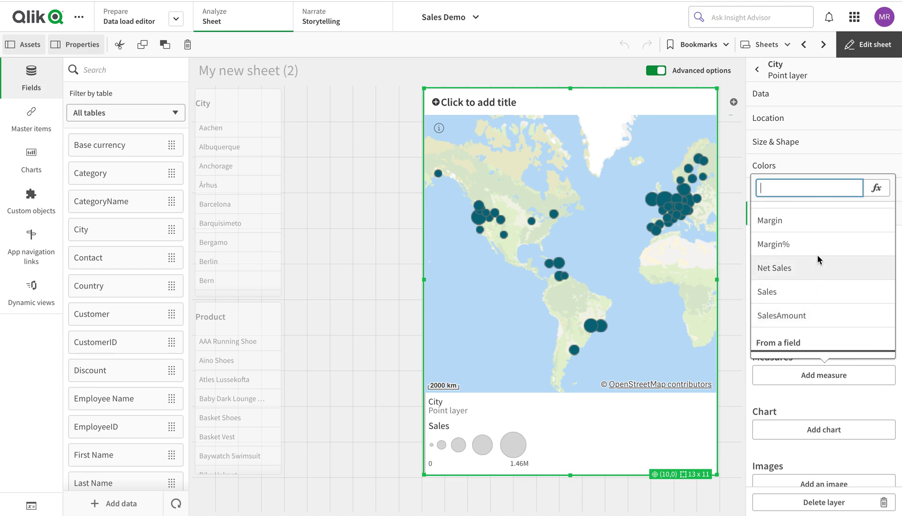
{"action": "left_click", "coordinate": [818, 225]}
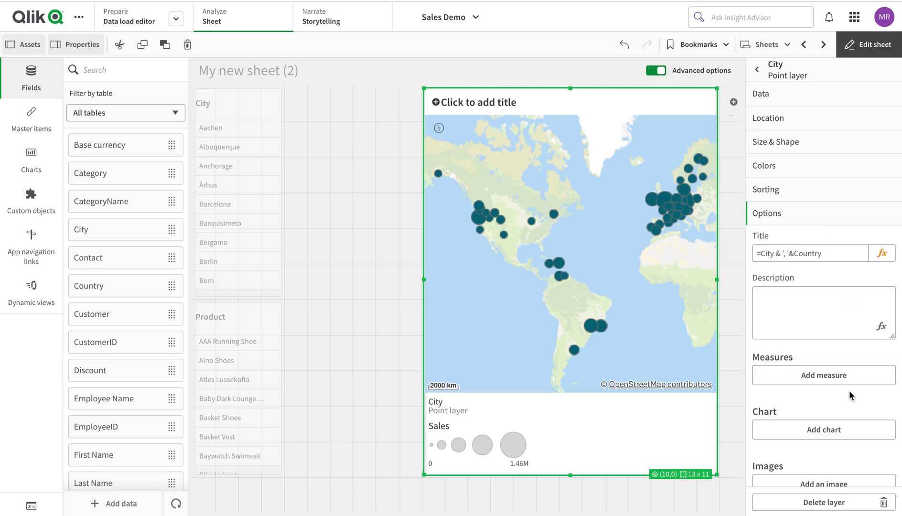
{"action": "left_click", "coordinate": [848, 381]}
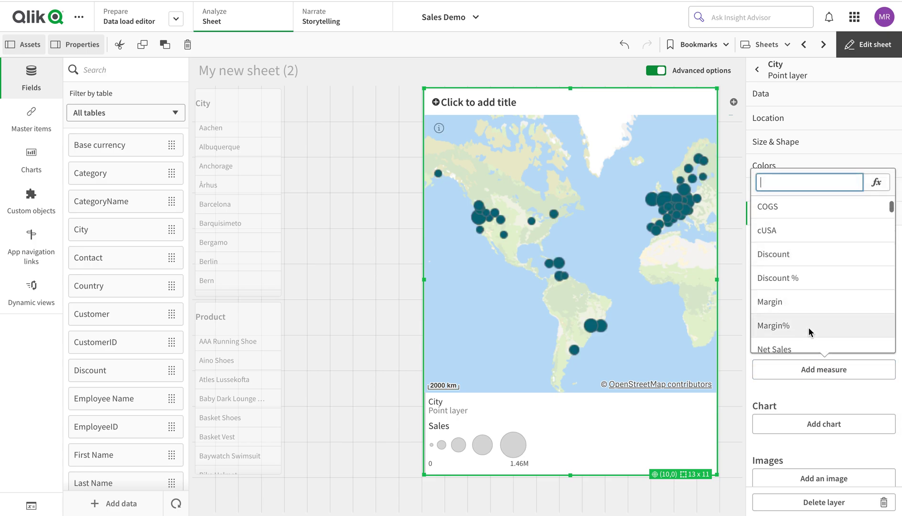
{"action": "left_click", "coordinate": [809, 326]}
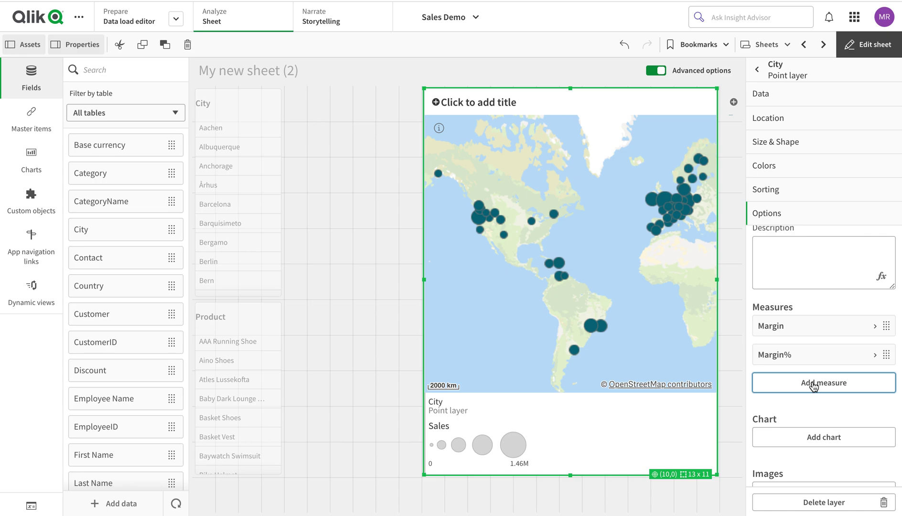
Step: Add Discount and Discount % as tooltip measures and leave edit mode
{"action": "left_click", "coordinate": [824, 383]}
{"action": "left_click", "coordinate": [818, 316]}
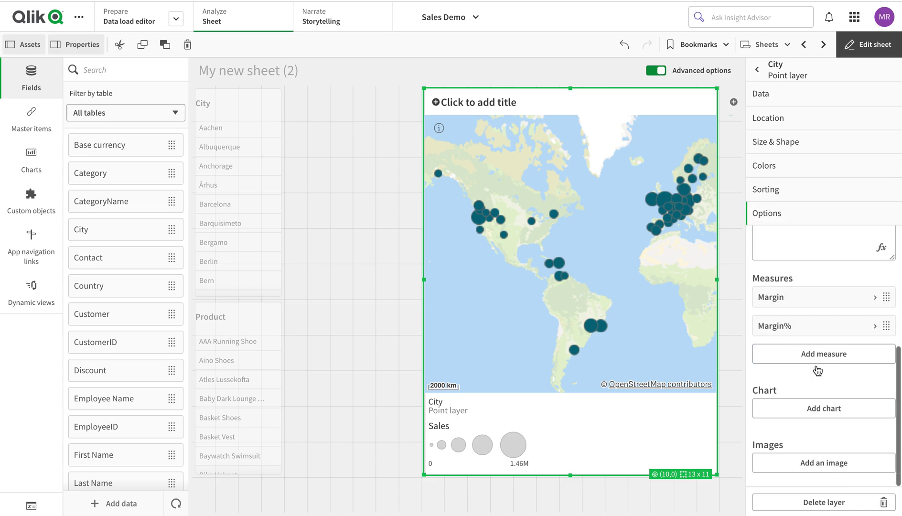
{"action": "left_click", "coordinate": [788, 383]}
{"action": "left_click", "coordinate": [814, 337]}
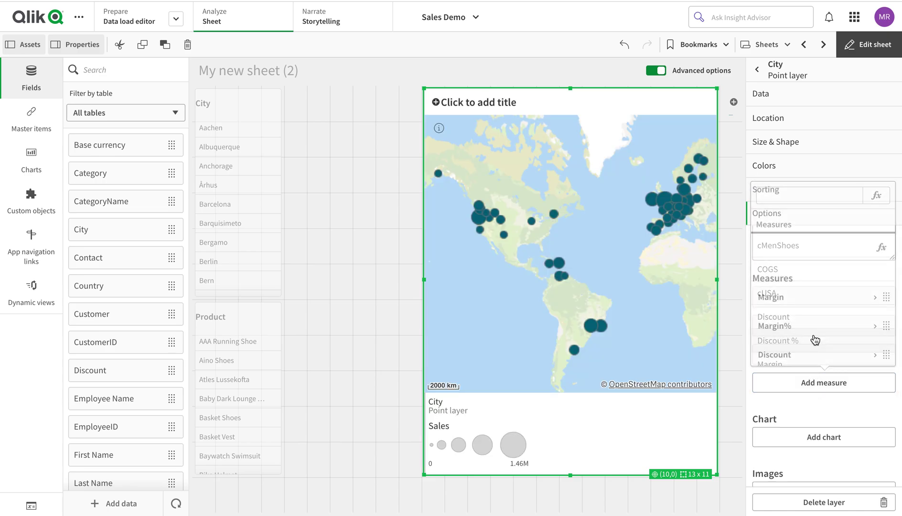
{"action": "left_click", "coordinate": [869, 44]}
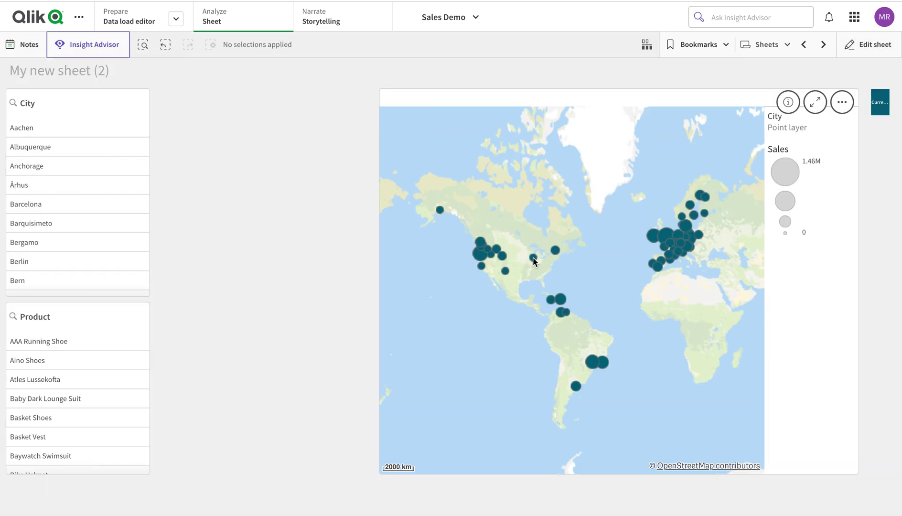
Step: Test the City tooltip, toggle edit mode, and confirm it shows Sales above the four added measures
{"action": "mouse_move", "coordinate": [536, 260]}
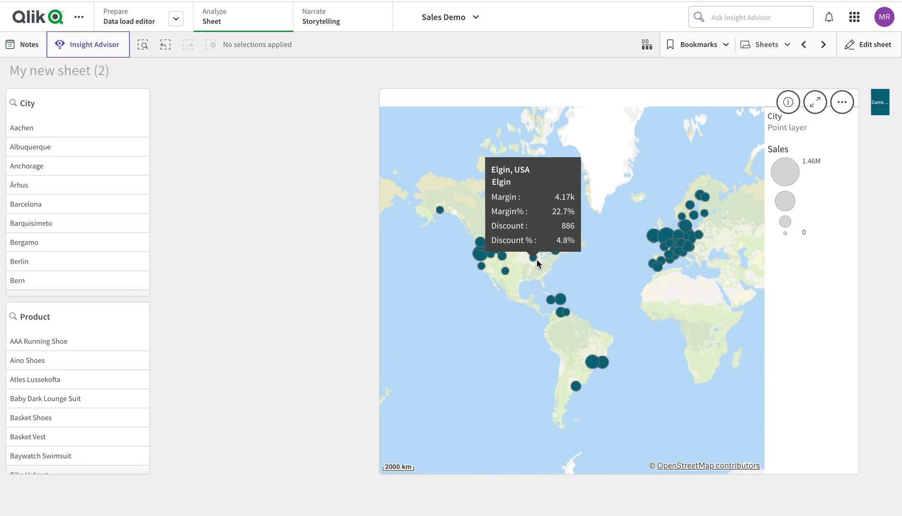
{"action": "left_click", "coordinate": [869, 47]}
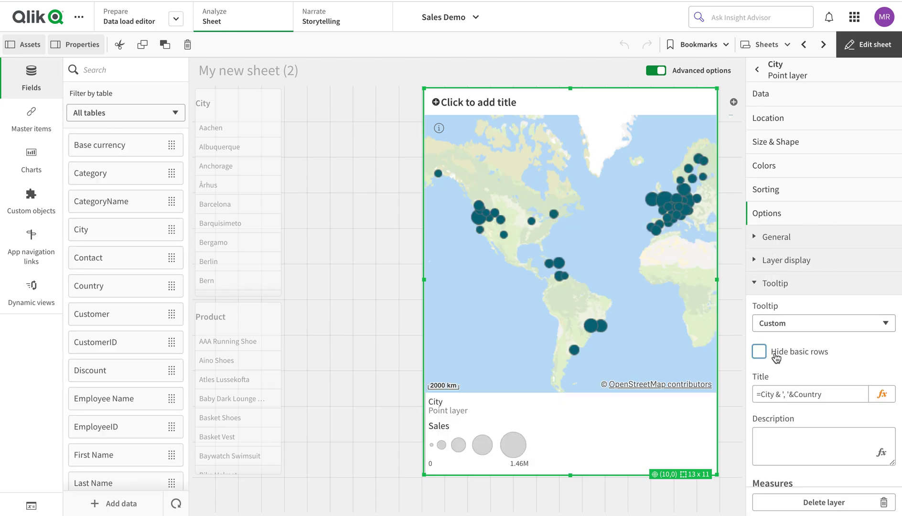
{"action": "left_click", "coordinate": [884, 46]}
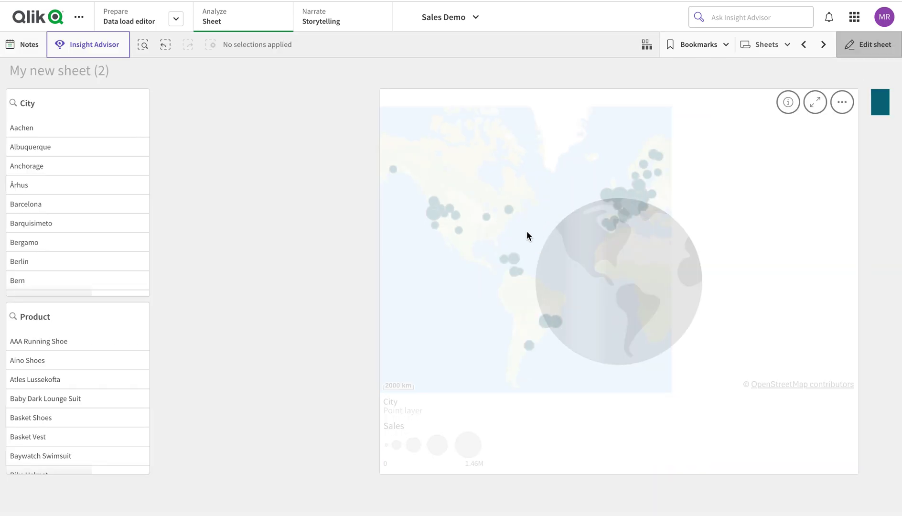
{"action": "mouse_move", "coordinate": [536, 259]}
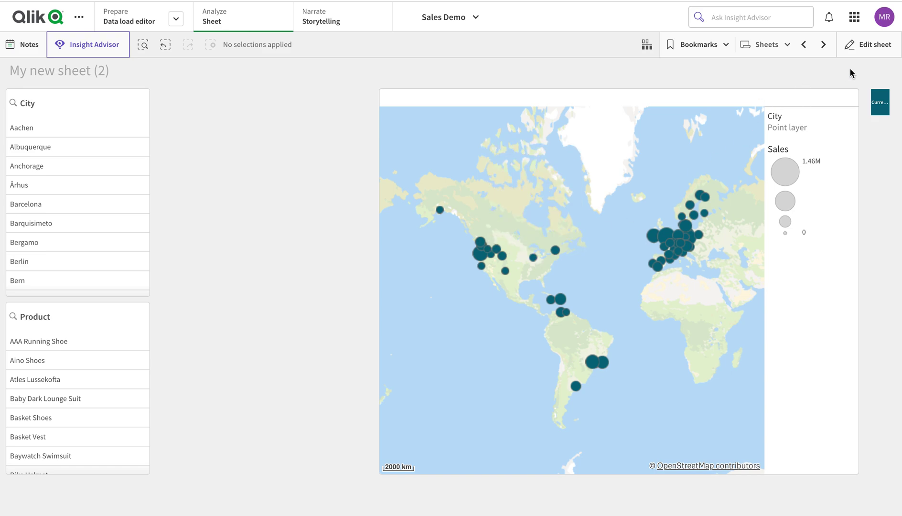
Step: Return to editing and list the tooltip chart options, Sales vs COGS and Top 5 Categories
{"action": "left_click", "coordinate": [868, 54]}
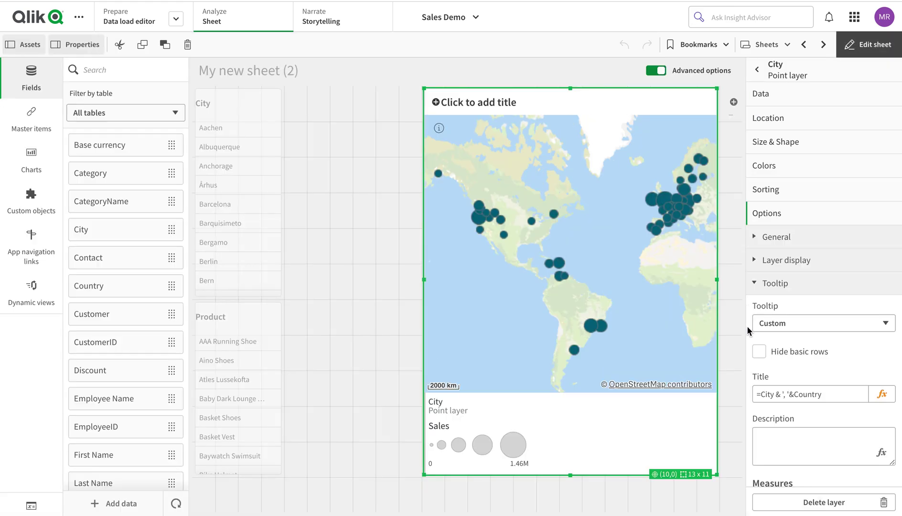
{"action": "scroll", "coordinate": [785, 367], "scroll_direction": "down", "scroll_amount": 3}
{"action": "scroll", "coordinate": [784, 367], "scroll_direction": "down", "scroll_amount": 2}
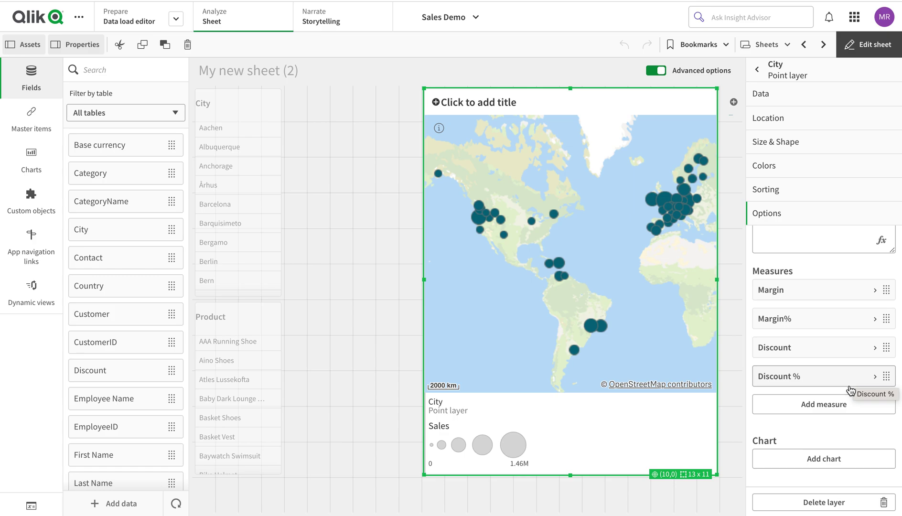
{"action": "scroll", "coordinate": [838, 423], "scroll_direction": "down", "scroll_amount": 2}
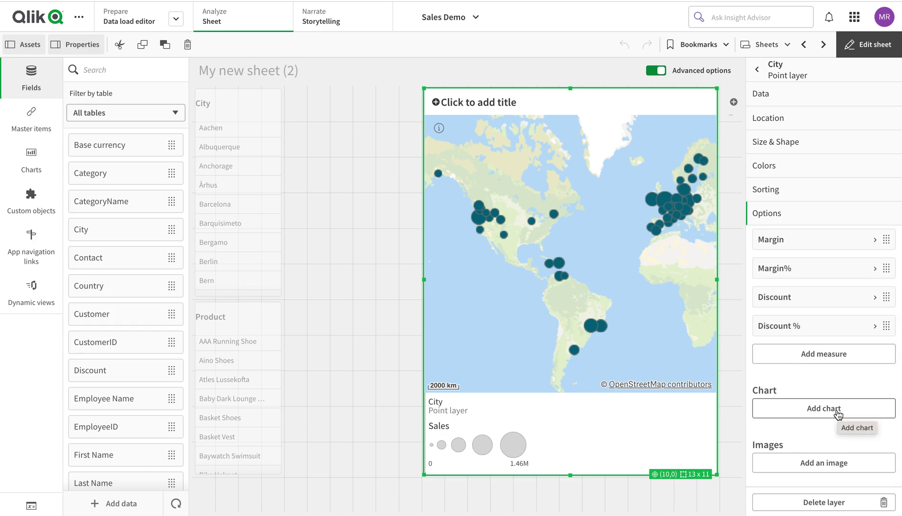
{"action": "left_click", "coordinate": [839, 422]}
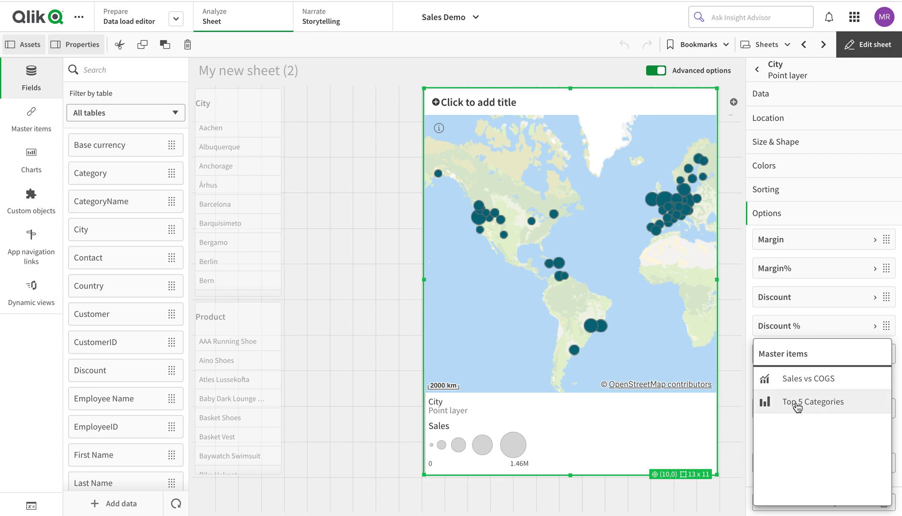
Step: Drag the Top 5 Categories master visualization onto the sheet and open it for editing
{"action": "left_click", "coordinate": [362, 262]}
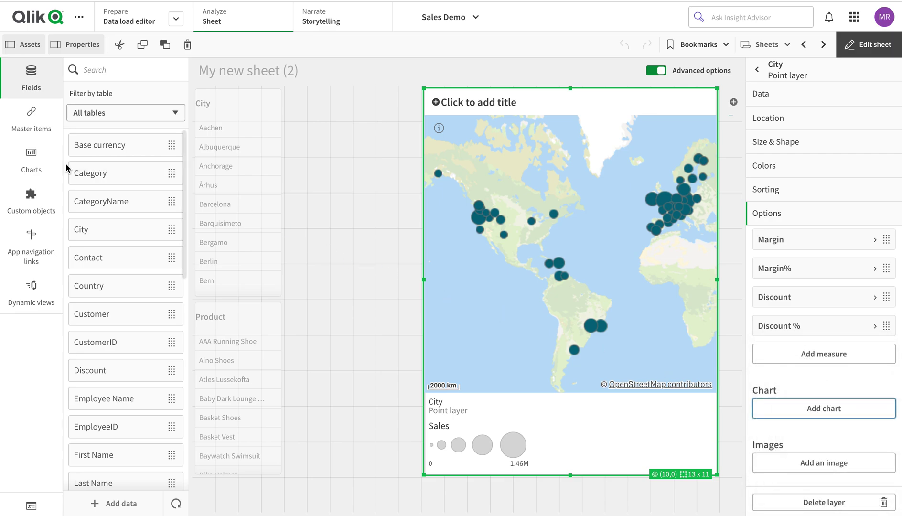
{"action": "left_click", "coordinate": [43, 124]}
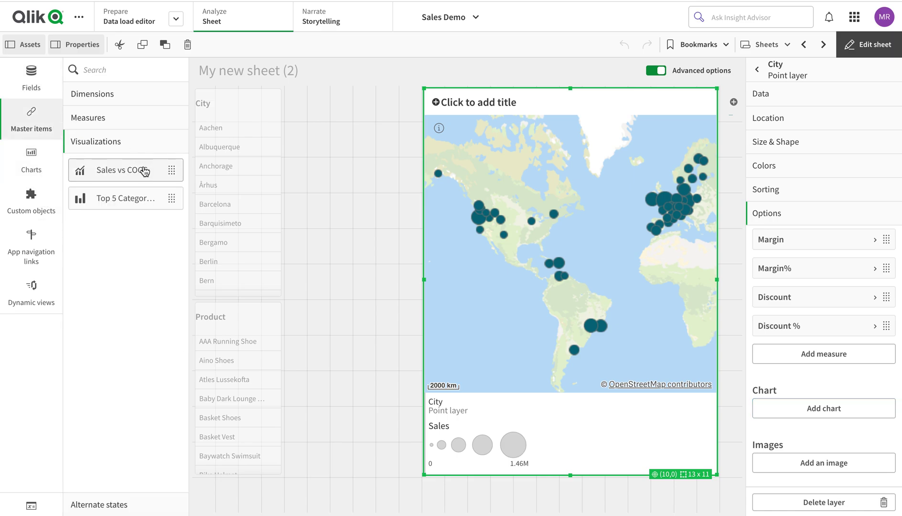
{"action": "left_click_drag", "start_coordinate": [132, 198], "coordinate": [350, 183]}
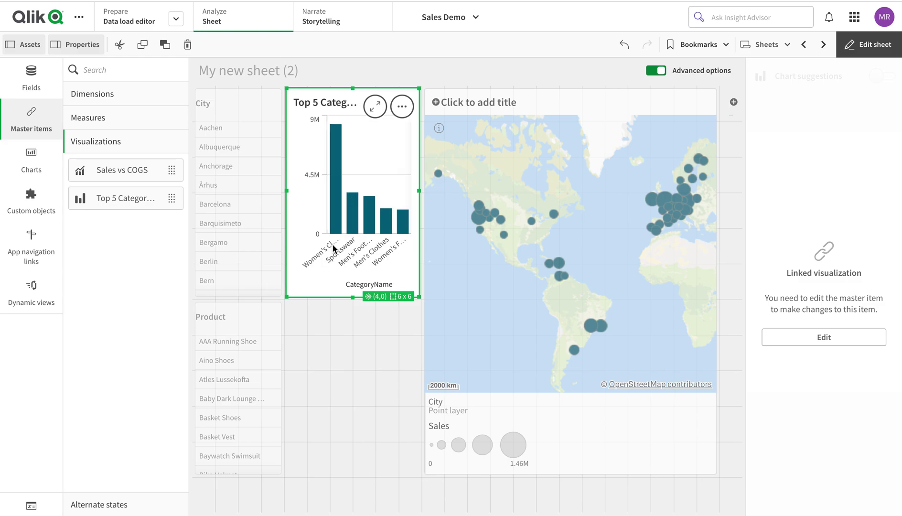
{"action": "left_click", "coordinate": [826, 337]}
Step: Review the Top 5 Categories chart's CategoryName dimension settings and finish editing the master chart
{"action": "left_click", "coordinate": [587, 295]}
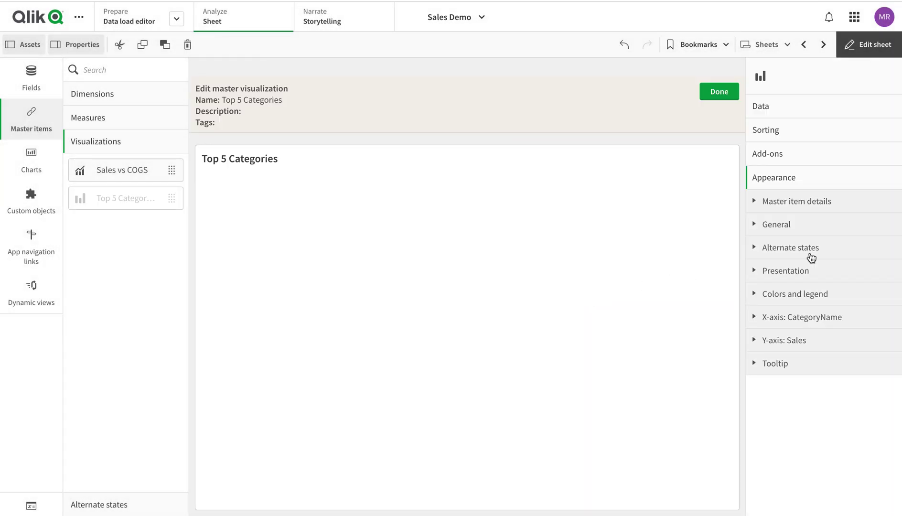
{"action": "left_click", "coordinate": [798, 112]}
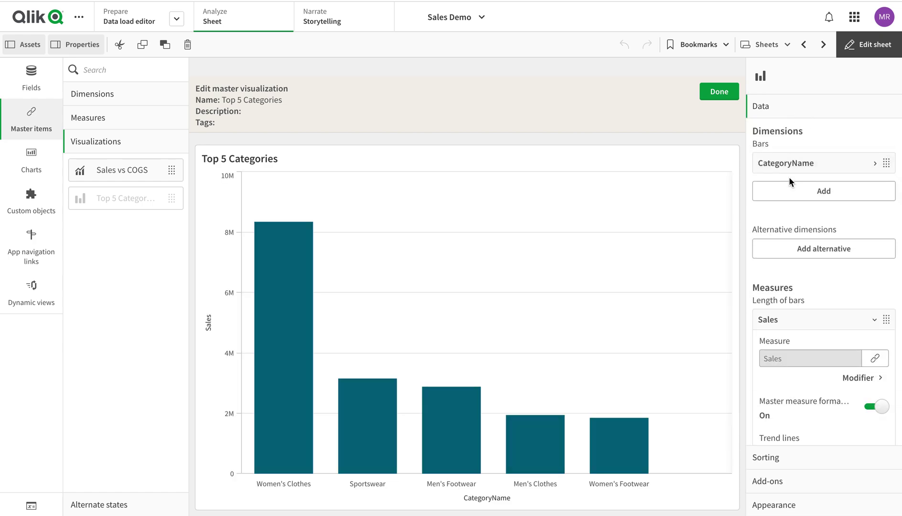
{"action": "scroll", "coordinate": [789, 335], "scroll_direction": "down", "scroll_amount": 3}
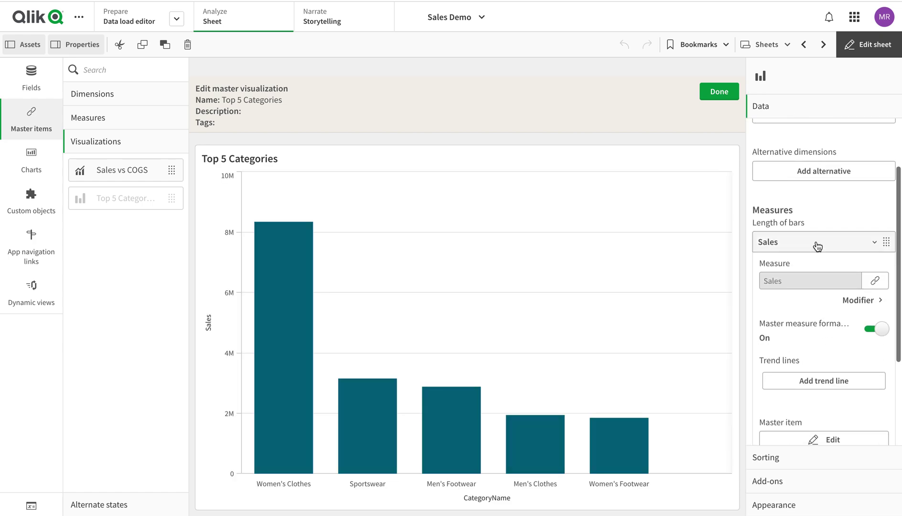
{"action": "scroll", "coordinate": [816, 248], "scroll_direction": "up", "scroll_amount": 3}
{"action": "left_click", "coordinate": [822, 172]}
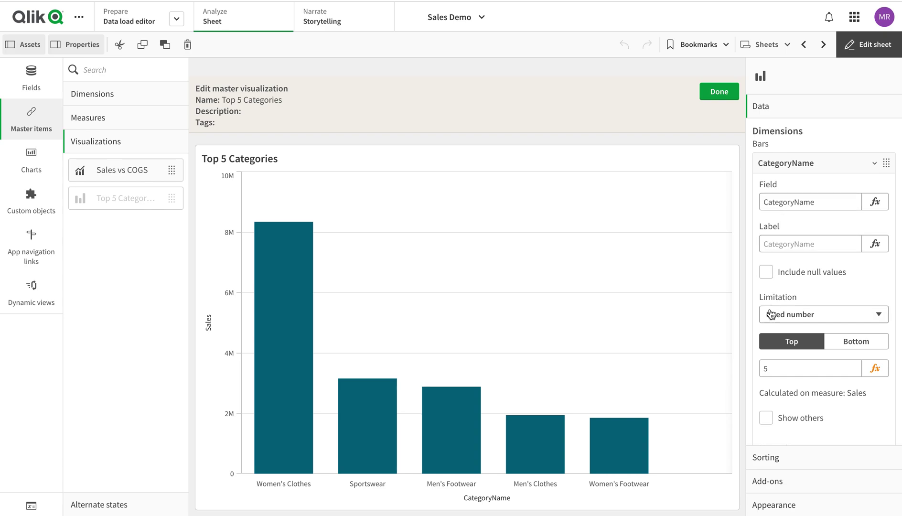
{"action": "scroll", "coordinate": [784, 287], "scroll_direction": "down", "scroll_amount": 1}
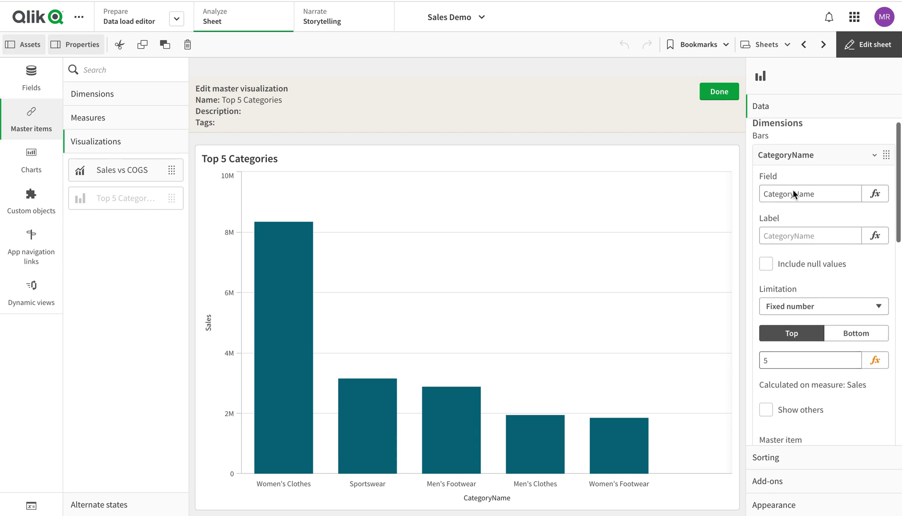
{"action": "left_click", "coordinate": [721, 91]}
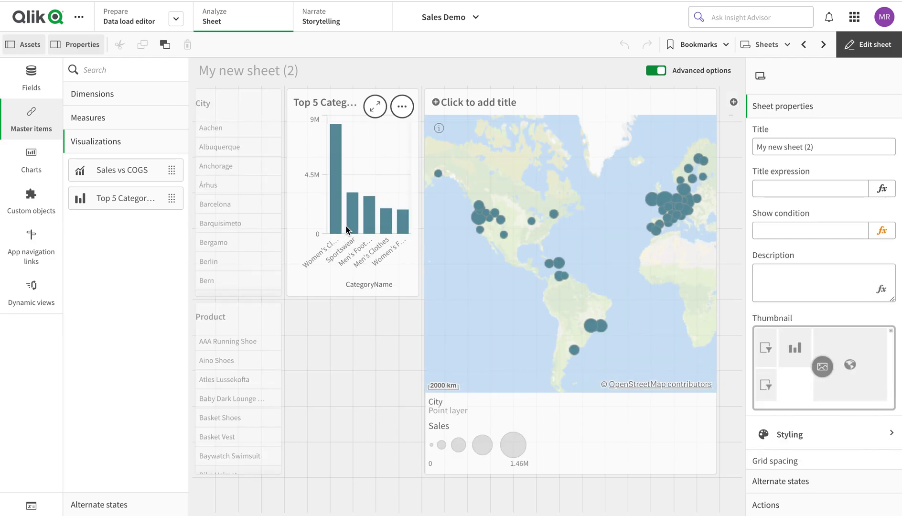
Step: Embed the Top 5 Categories chart in the City layer's tooltip and exit edit mode
{"action": "left_click", "coordinate": [691, 279]}
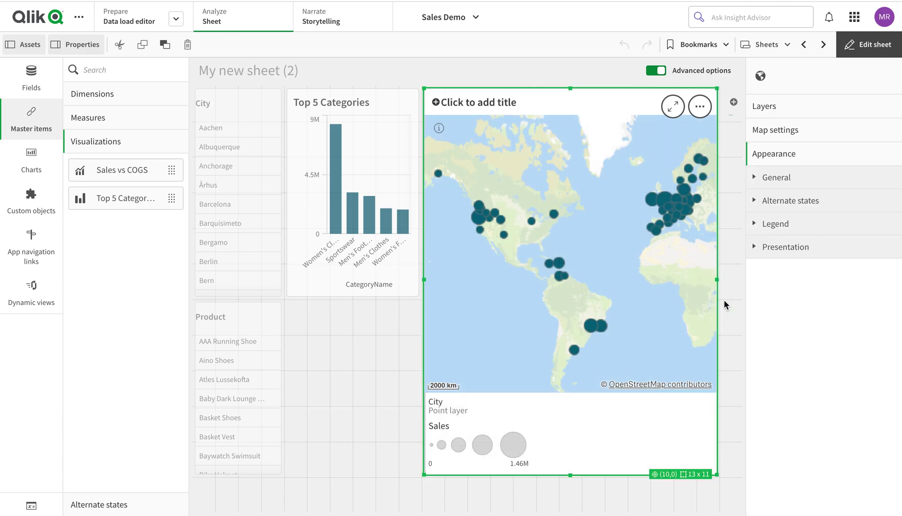
{"action": "left_click", "coordinate": [795, 114]}
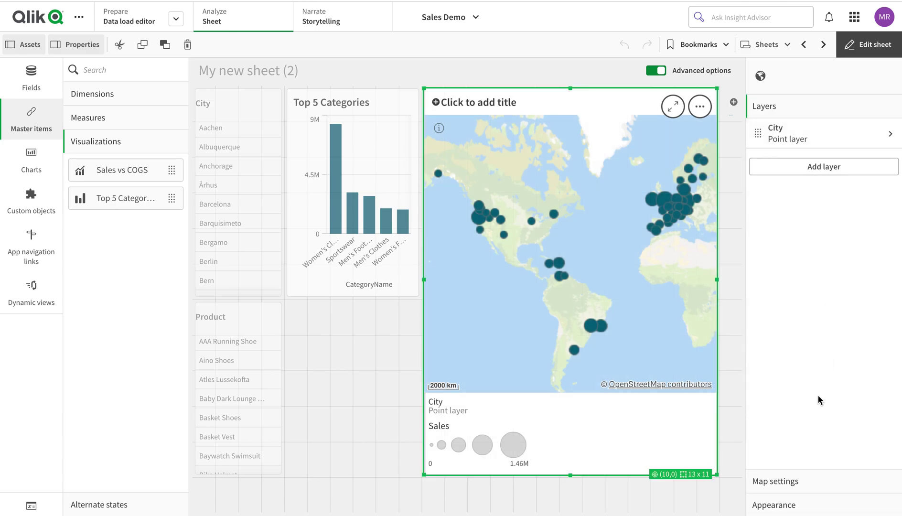
{"action": "left_click", "coordinate": [831, 141]}
{"action": "scroll", "coordinate": [801, 322], "scroll_direction": "down", "scroll_amount": 5}
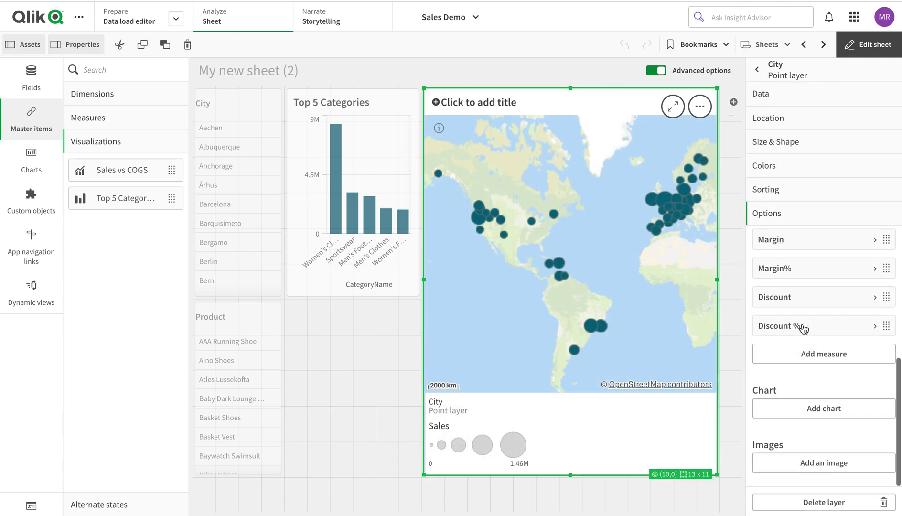
{"action": "left_click", "coordinate": [794, 411]}
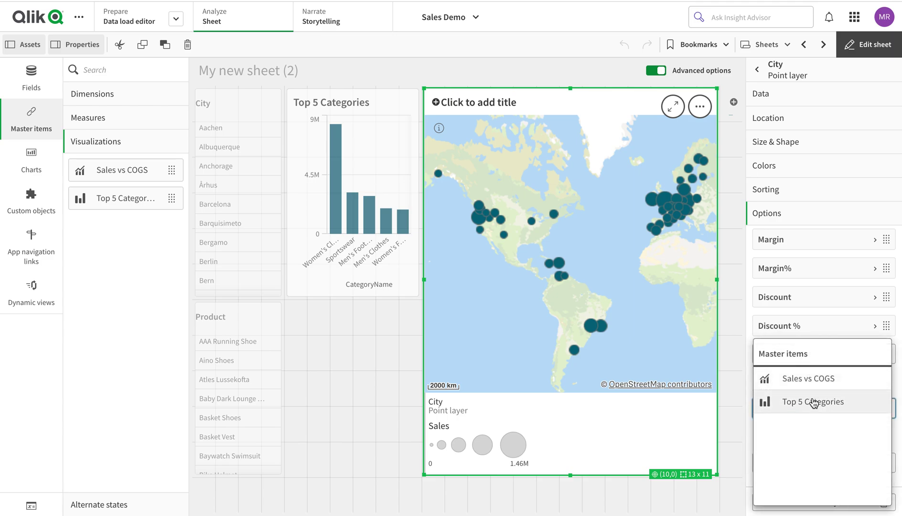
{"action": "left_click", "coordinate": [813, 401]}
{"action": "left_click", "coordinate": [870, 44]}
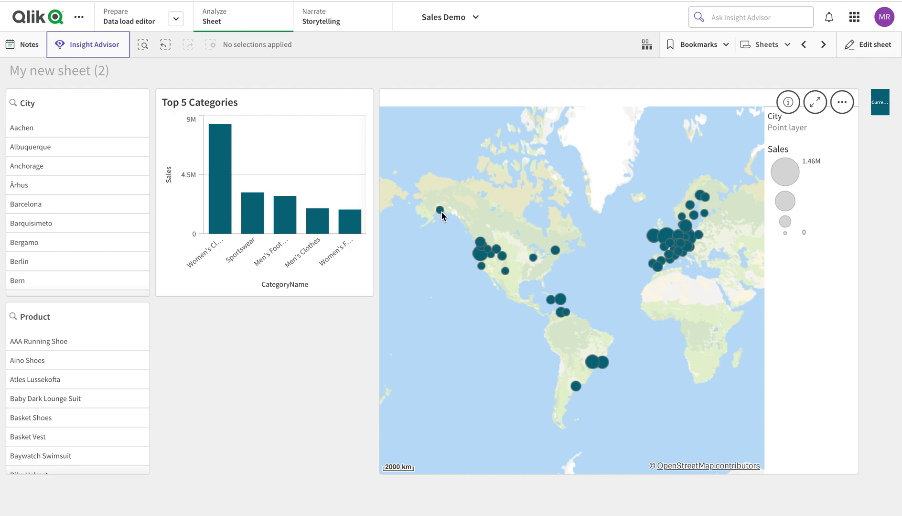
{"action": "mouse_move", "coordinate": [441, 211]}
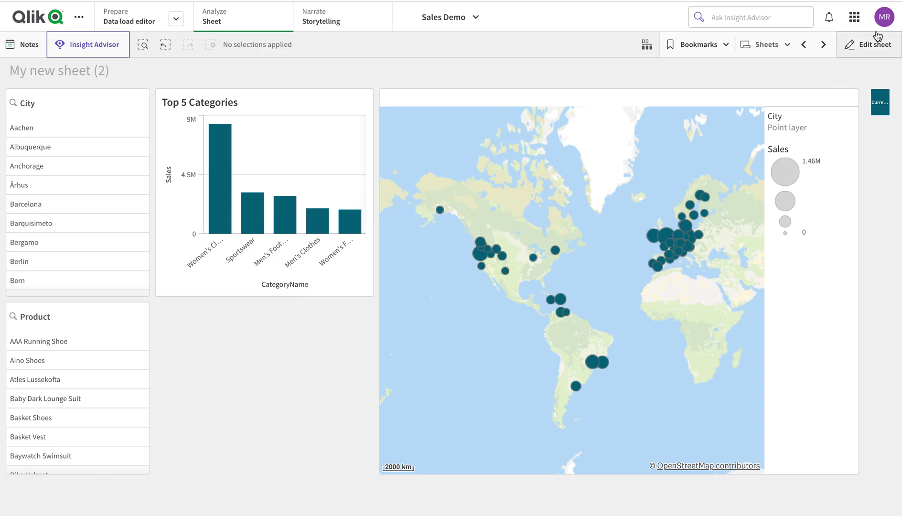
Step: Set the map tooltip's embedded chart size to Large, then leave edit mode
{"action": "left_click", "coordinate": [881, 54]}
{"action": "left_click", "coordinate": [784, 129]}
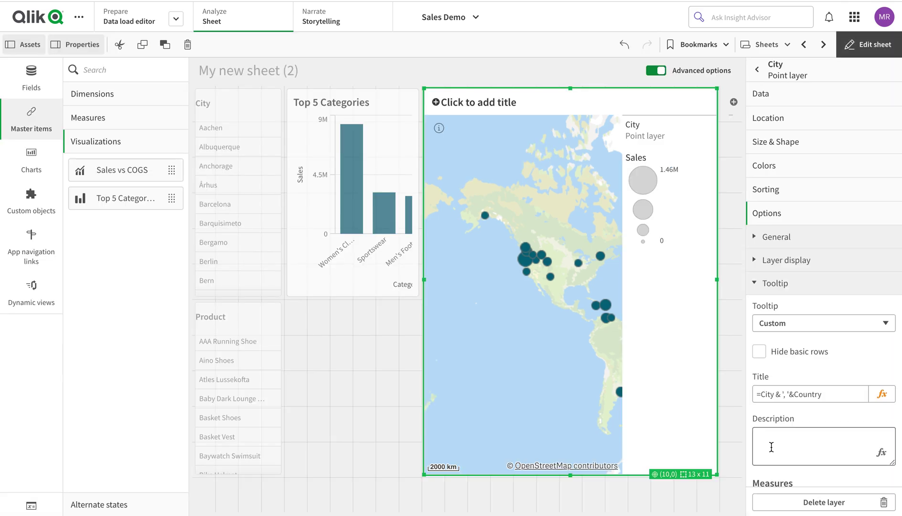
{"action": "scroll", "coordinate": [789, 335], "scroll_direction": "down", "scroll_amount": 10}
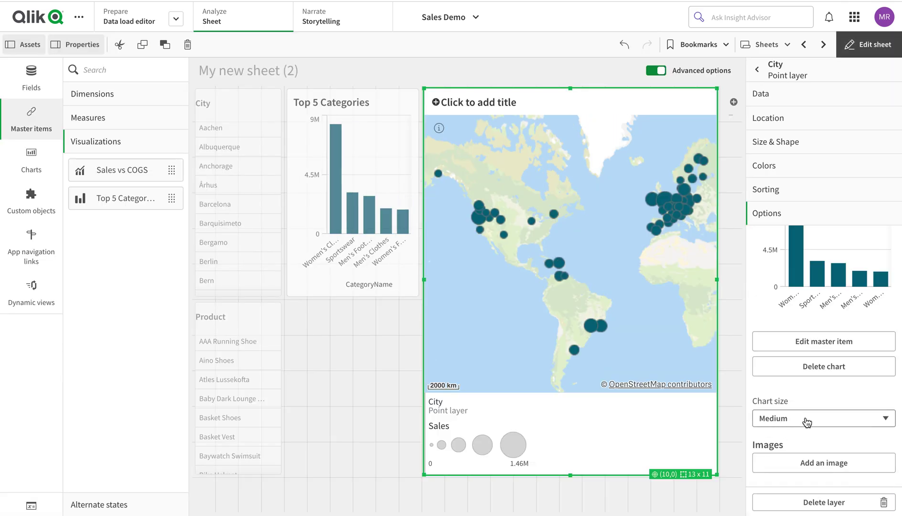
{"action": "left_click", "coordinate": [806, 425]}
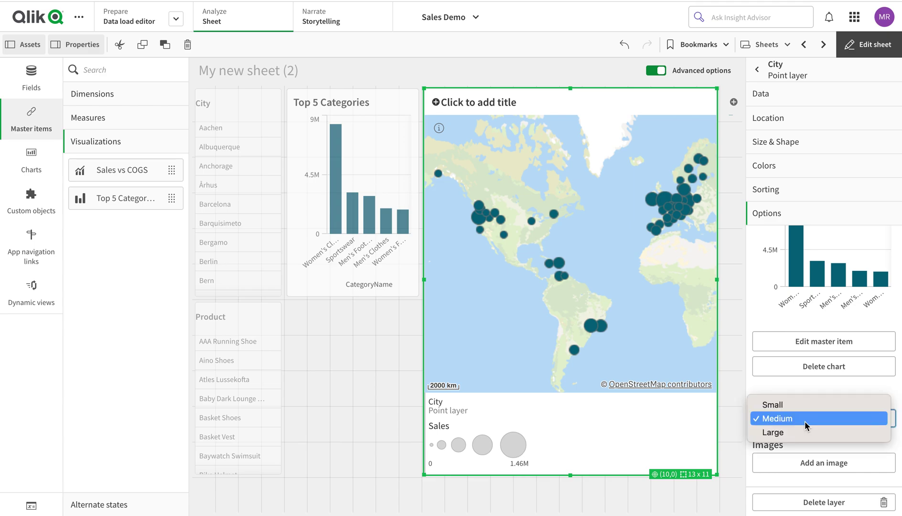
{"action": "left_click", "coordinate": [785, 436]}
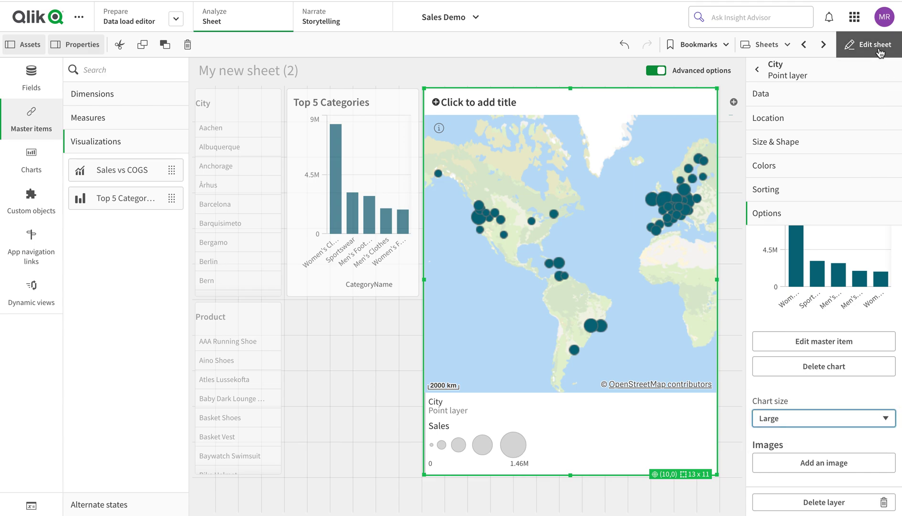
{"action": "left_click", "coordinate": [880, 50]}
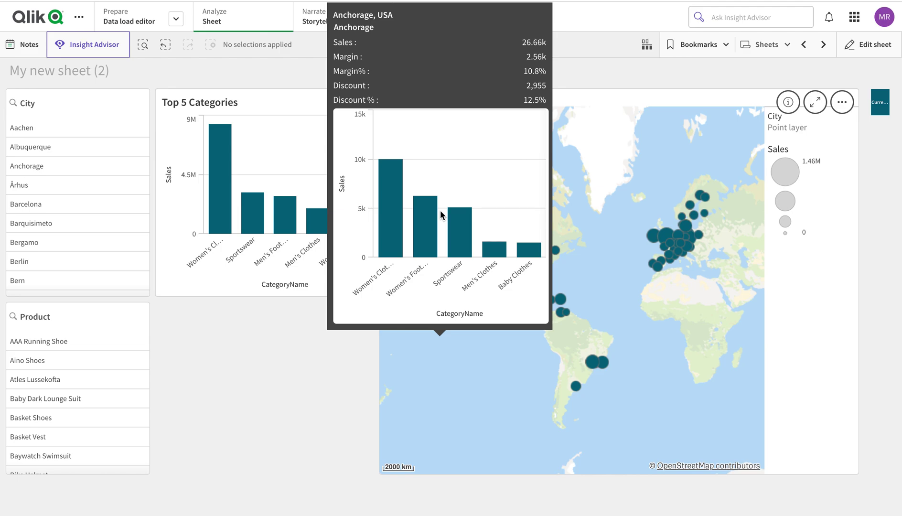
Step: Back in edit mode, add a Small media-library image entry to the City layer's tooltip
{"action": "left_click", "coordinate": [872, 54]}
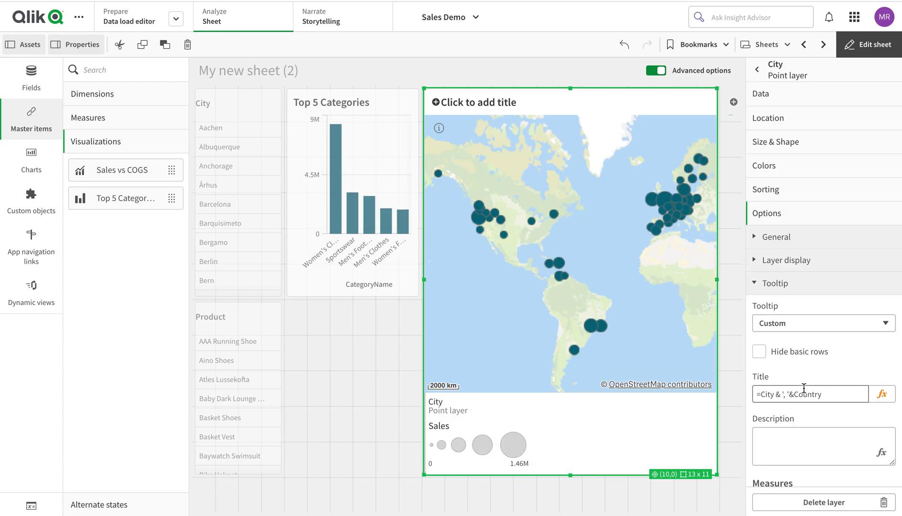
{"action": "scroll", "coordinate": [804, 388], "scroll_direction": "down", "scroll_amount": 10}
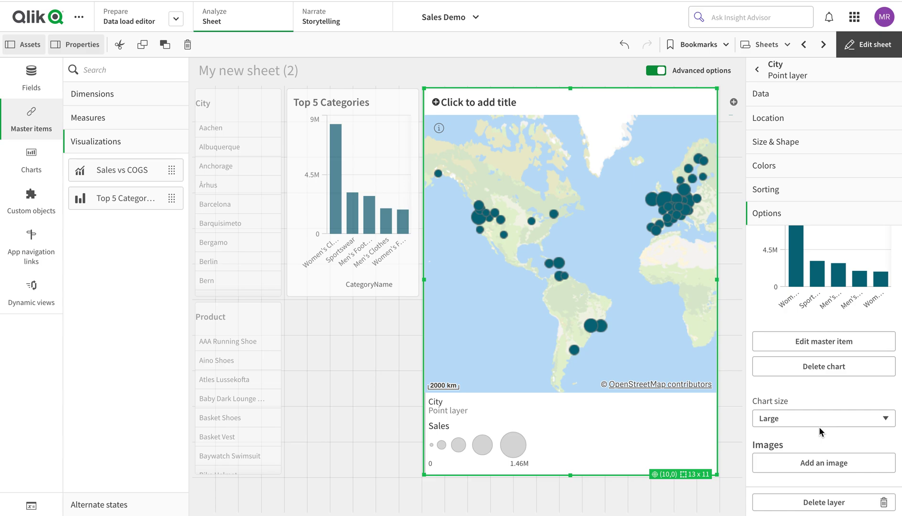
{"action": "left_click", "coordinate": [807, 462]}
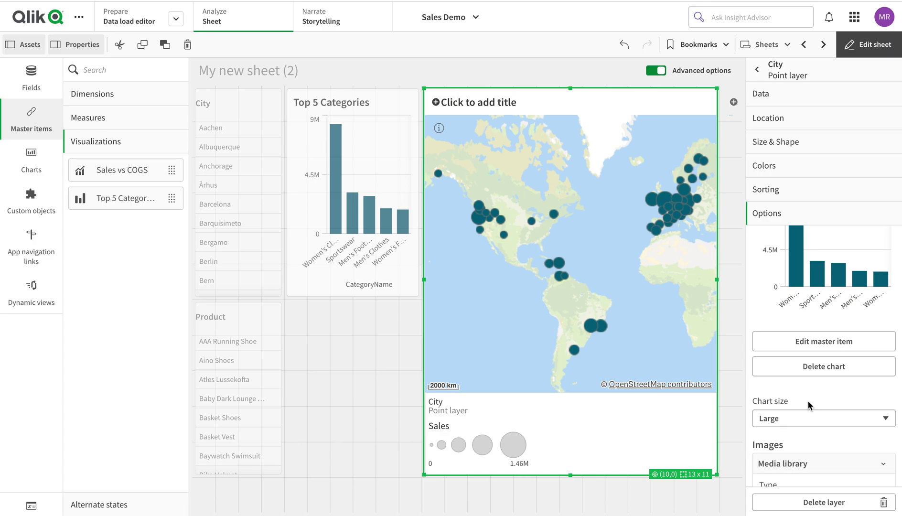
{"action": "scroll", "coordinate": [806, 422], "scroll_direction": "down", "scroll_amount": 3}
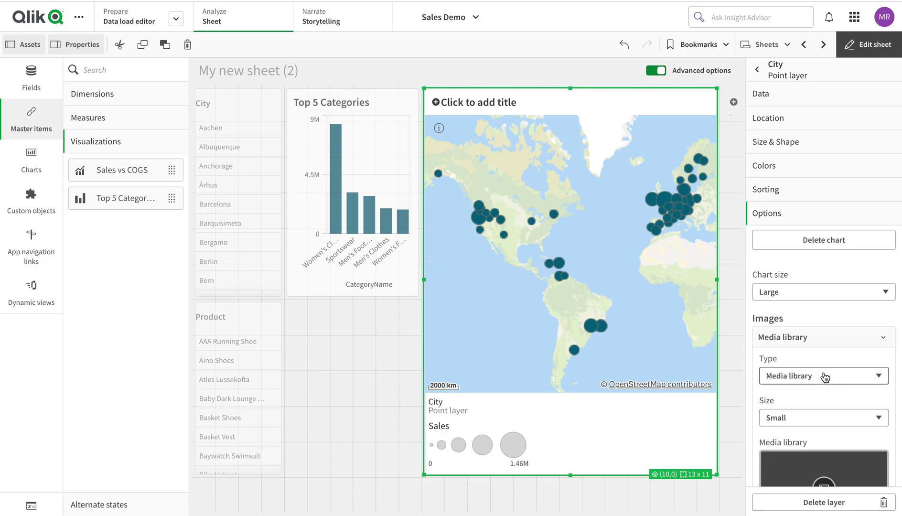
{"action": "scroll", "coordinate": [817, 397], "scroll_direction": "down", "scroll_amount": 1}
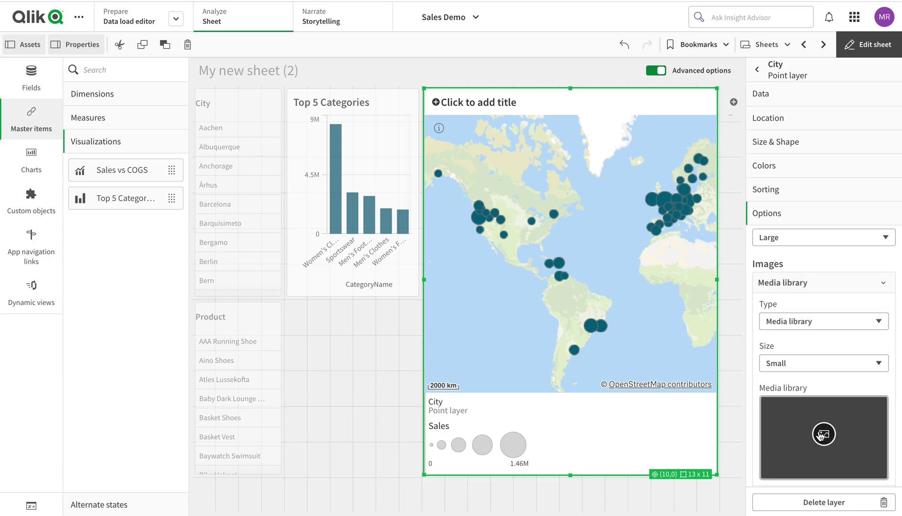
Step: Insert Qlik-Logo_RGB.png from the in-app media library as the tooltip image, keeping the Media library type
{"action": "left_click", "coordinate": [824, 434]}
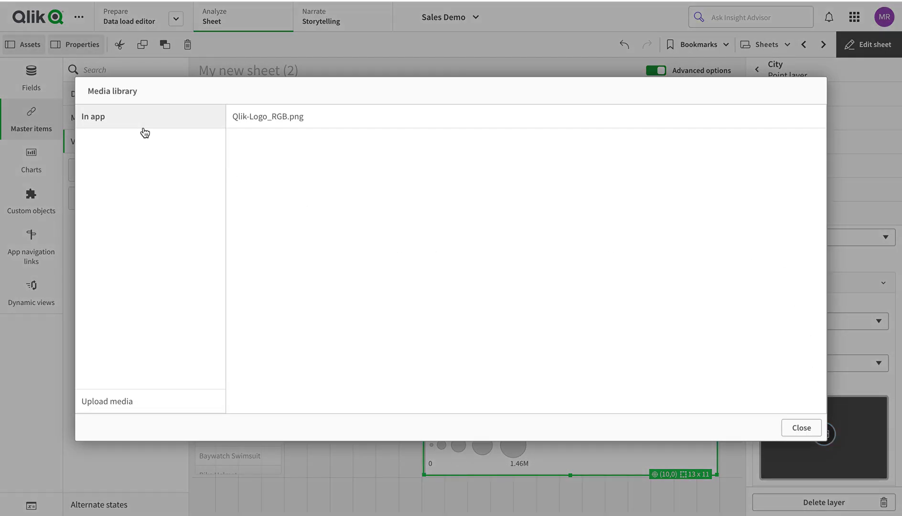
{"action": "left_click", "coordinate": [293, 117]}
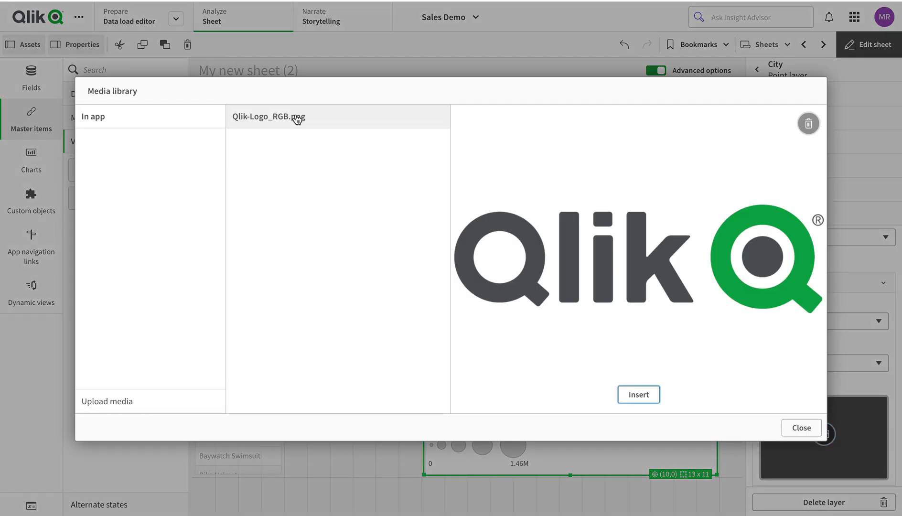
{"action": "left_click", "coordinate": [624, 395]}
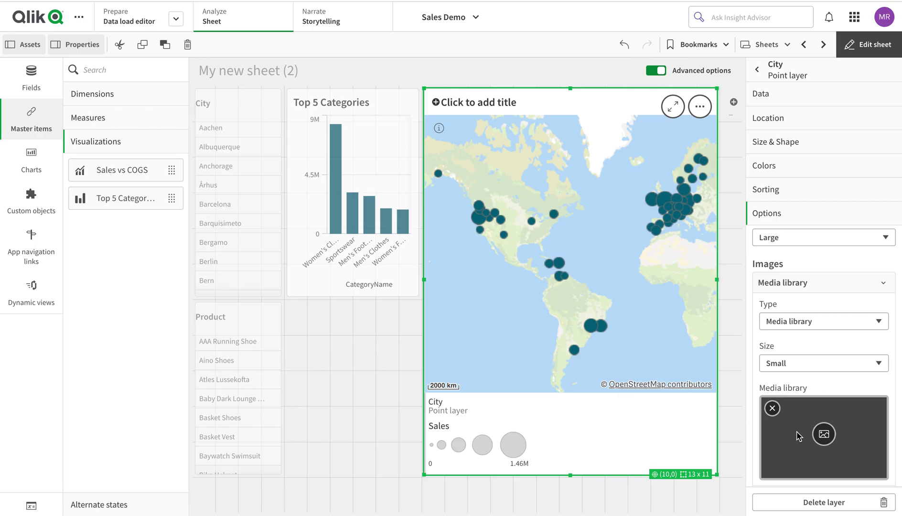
{"action": "left_click", "coordinate": [819, 316]}
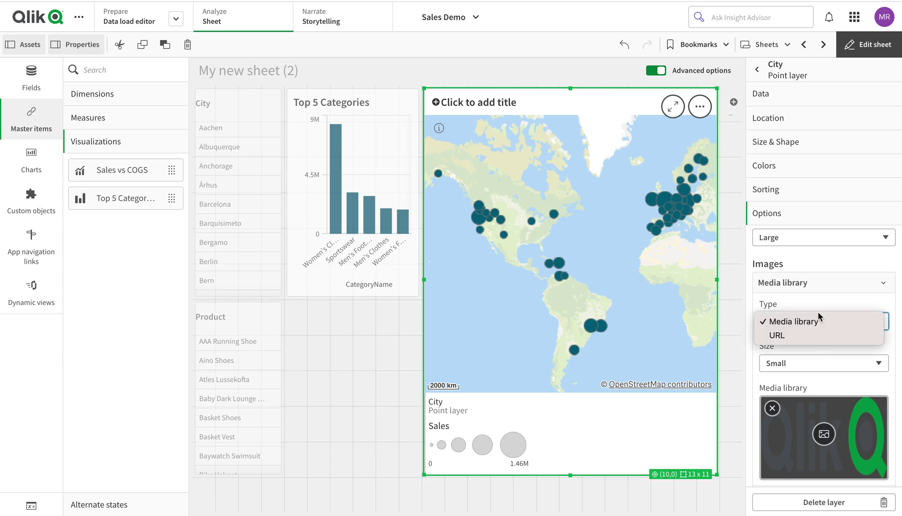
{"action": "left_click", "coordinate": [819, 315]}
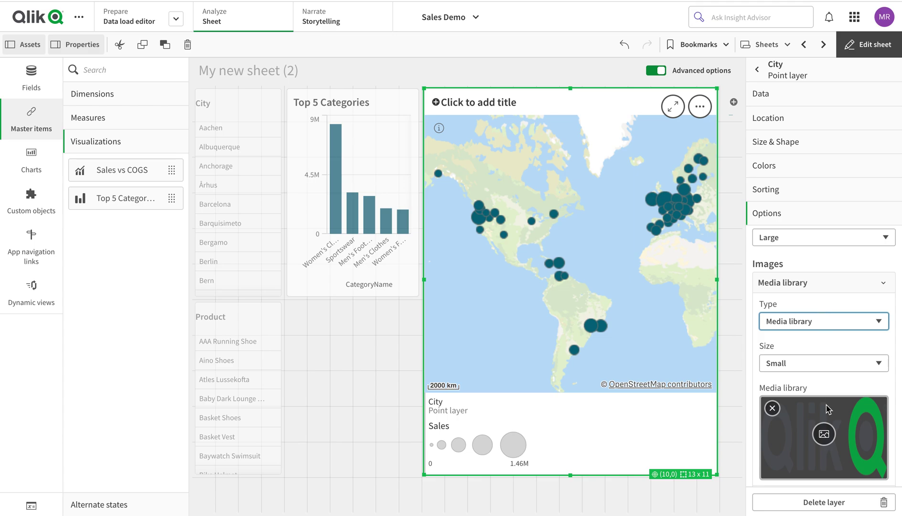
{"action": "scroll", "coordinate": [822, 400], "scroll_direction": "down", "scroll_amount": 1}
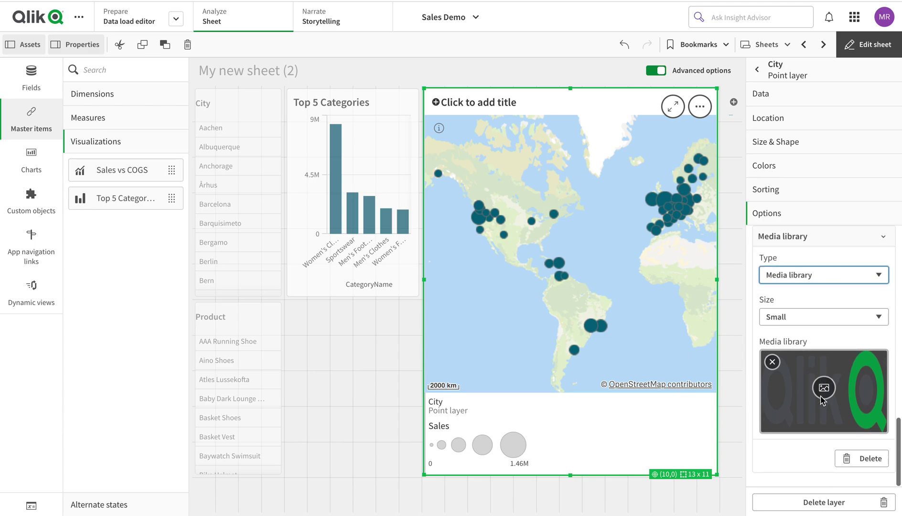
{"action": "left_click", "coordinate": [863, 51]}
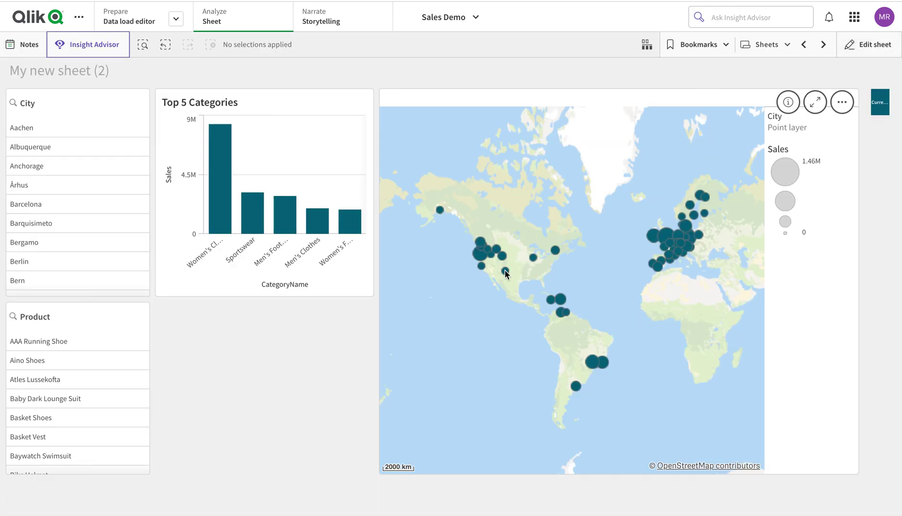
Step: Check the Buenos Aires, Argentina tooltip showing Sales, Margin, Discount figures and the Qlik logo
{"action": "mouse_move", "coordinate": [506, 273]}
{"action": "mouse_move", "coordinate": [575, 391]}
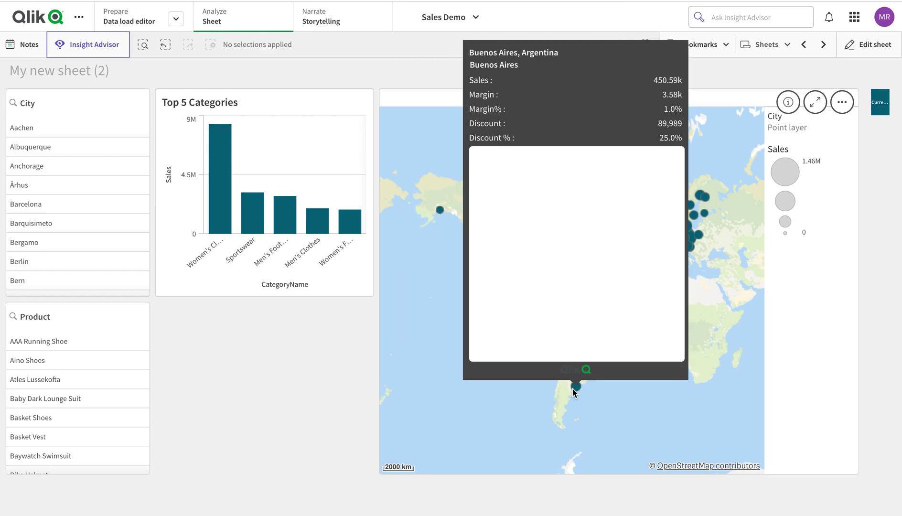